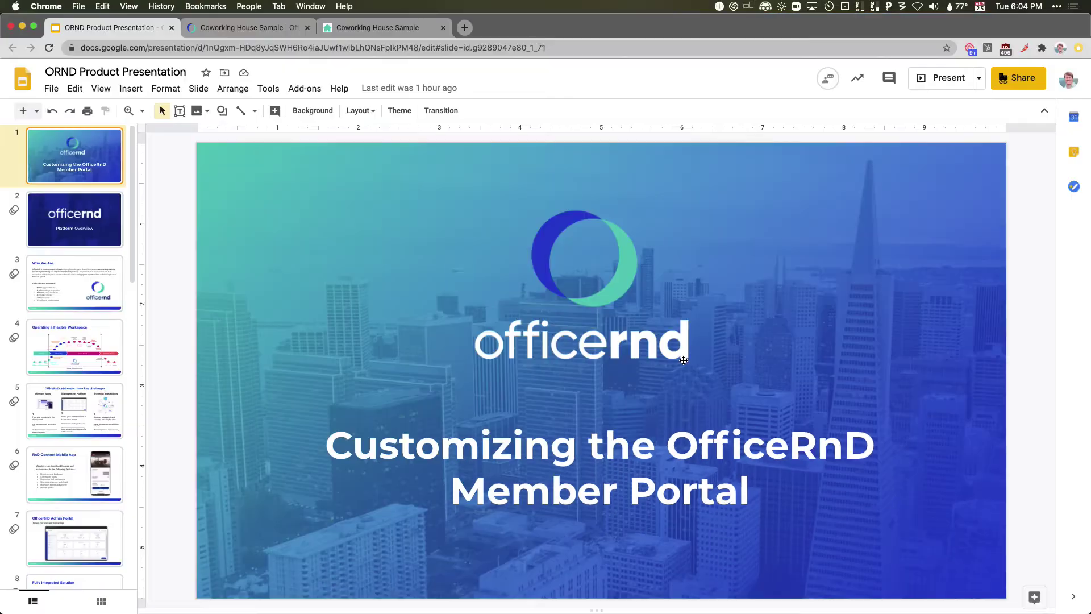
Switch from the Slides deck to the 'Coworking House Sample' member portal tab
click(369, 28)
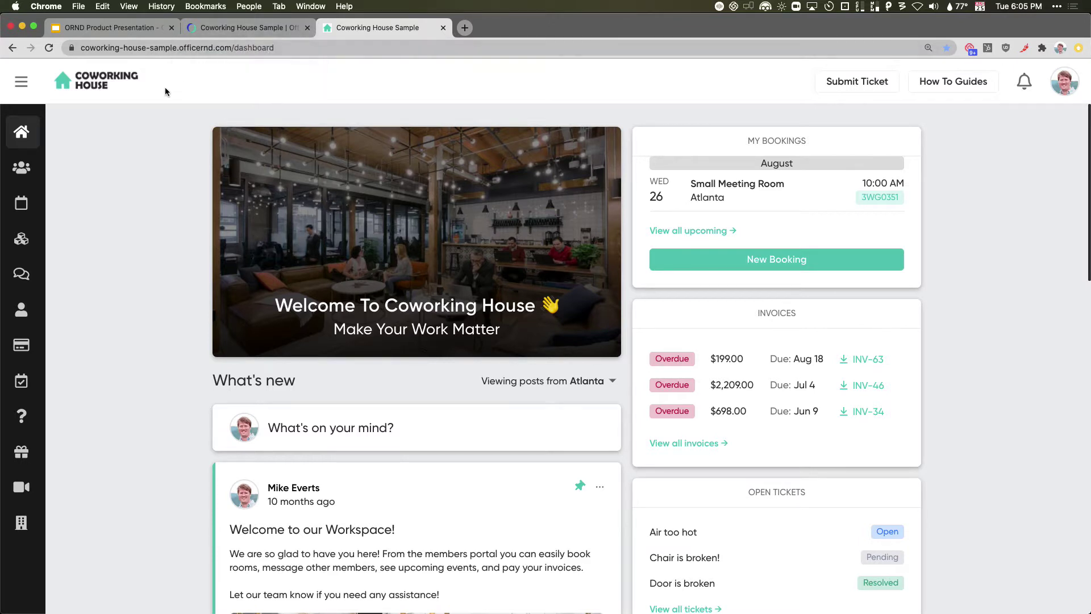
Update the organization's My Account details, glance at the member portal, then return to admin settings
click(236, 30)
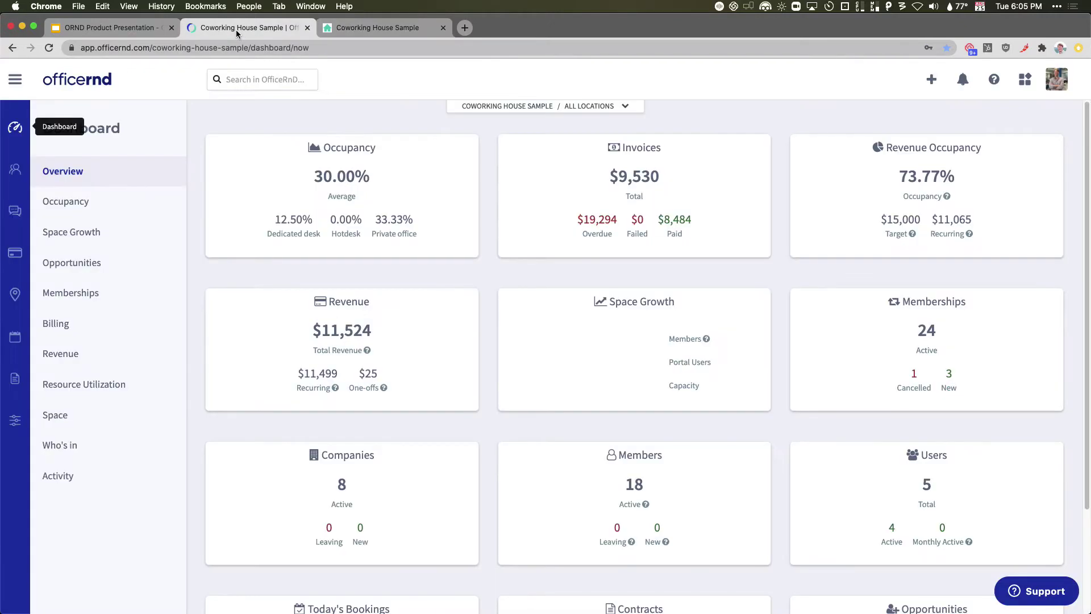
click(9, 428)
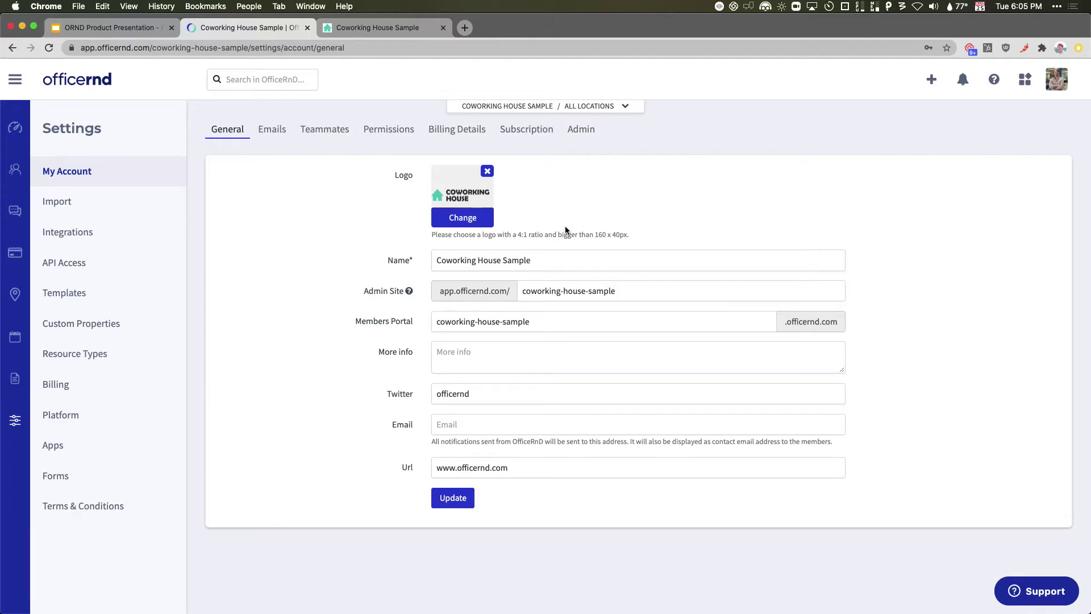
click(453, 499)
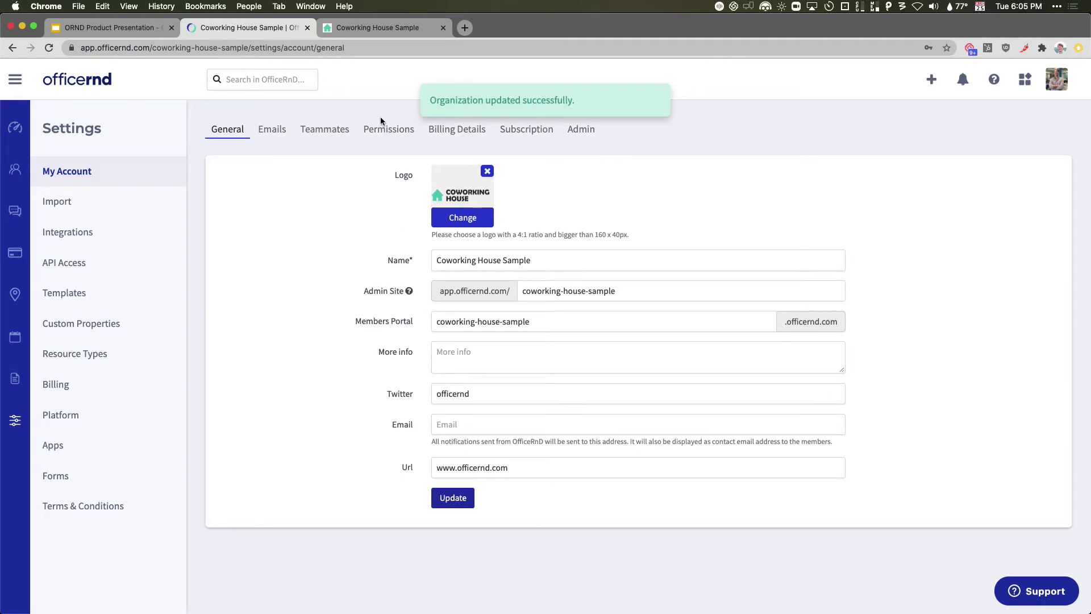
click(386, 28)
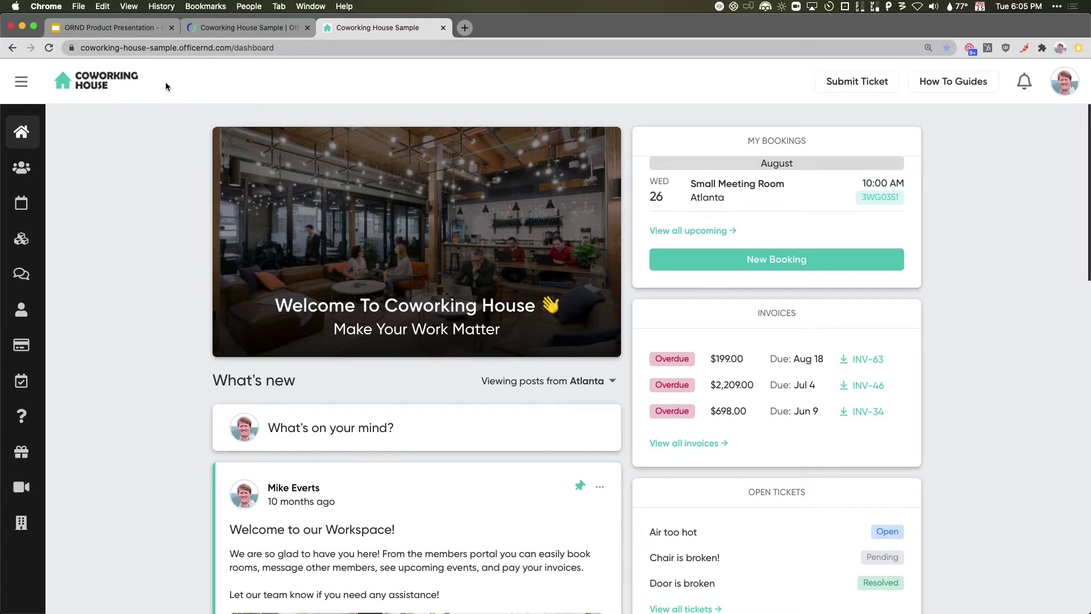
click(252, 30)
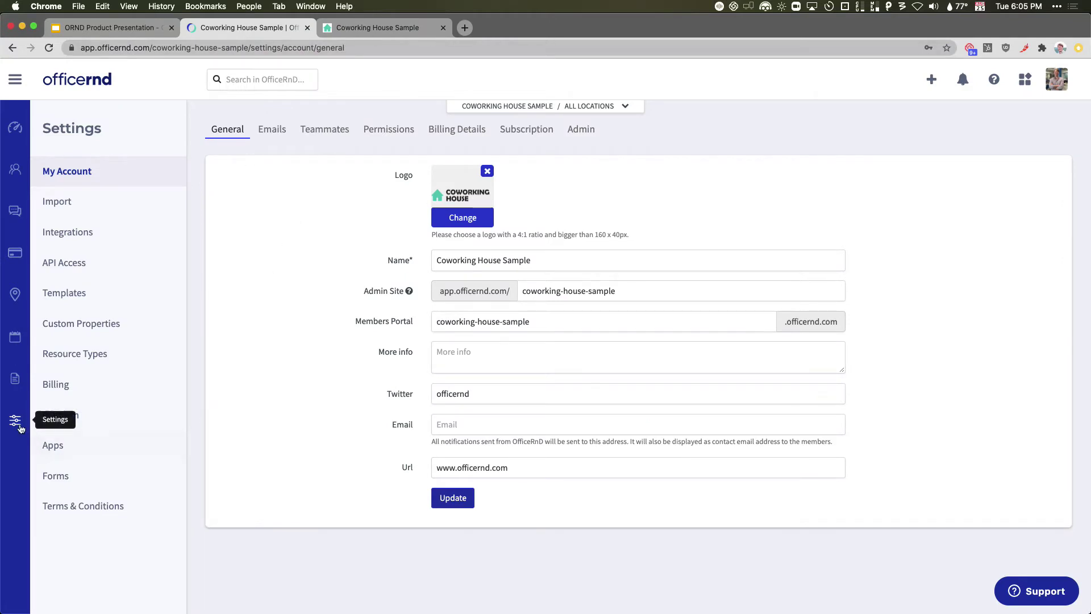
In Settings > Apps, activate Member Portal 2.0 for ALL members and dismiss the 'now live' dialog
click(93, 446)
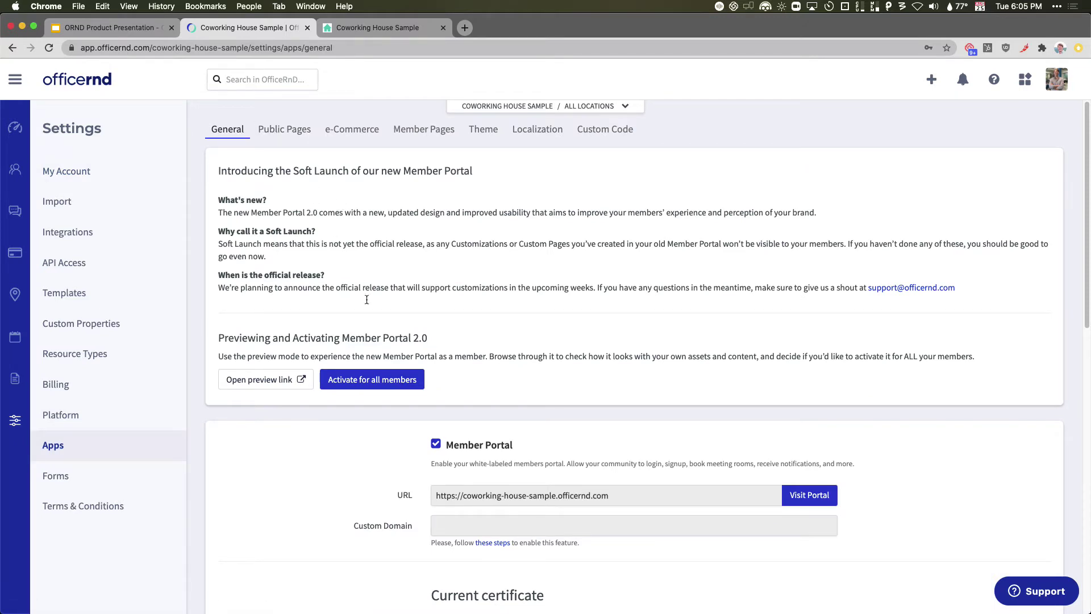
click(351, 387)
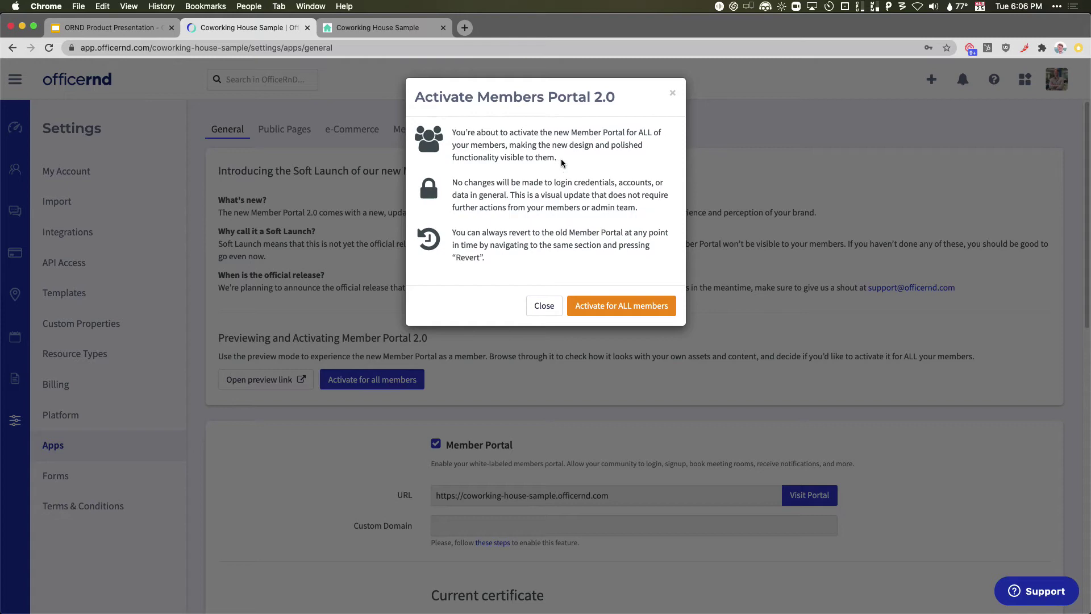
click(653, 306)
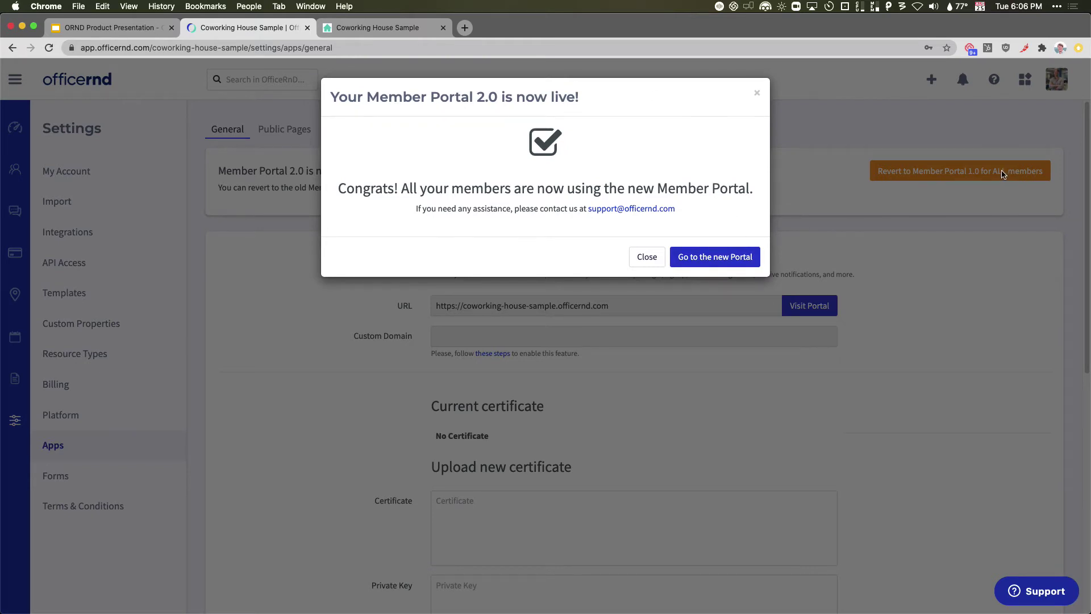
click(756, 96)
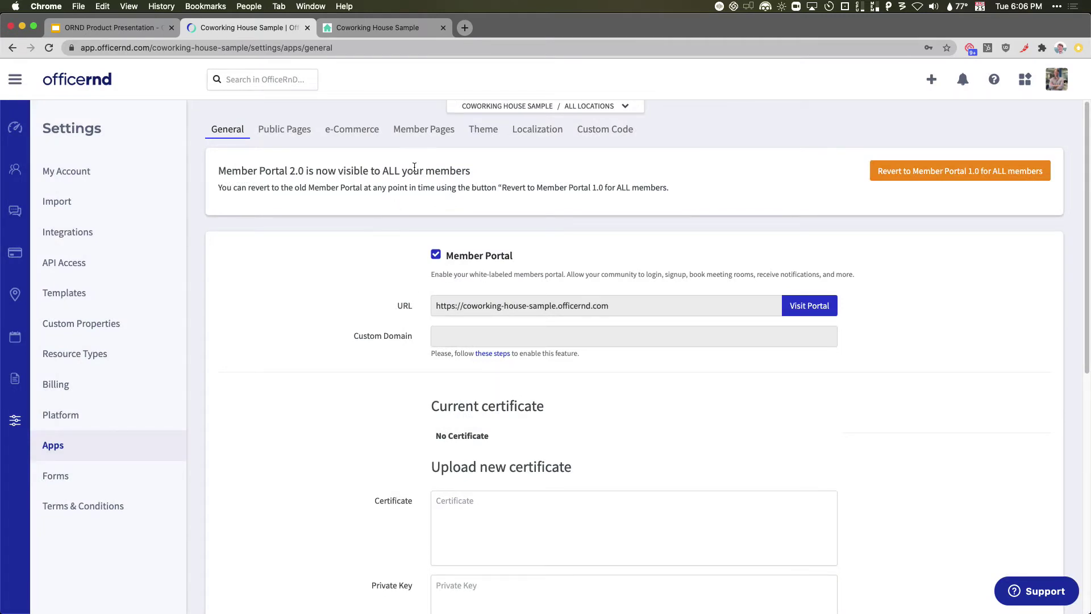
Check the live member portal dashboard, then reopen Settings > Apps in the admin tab
click(389, 32)
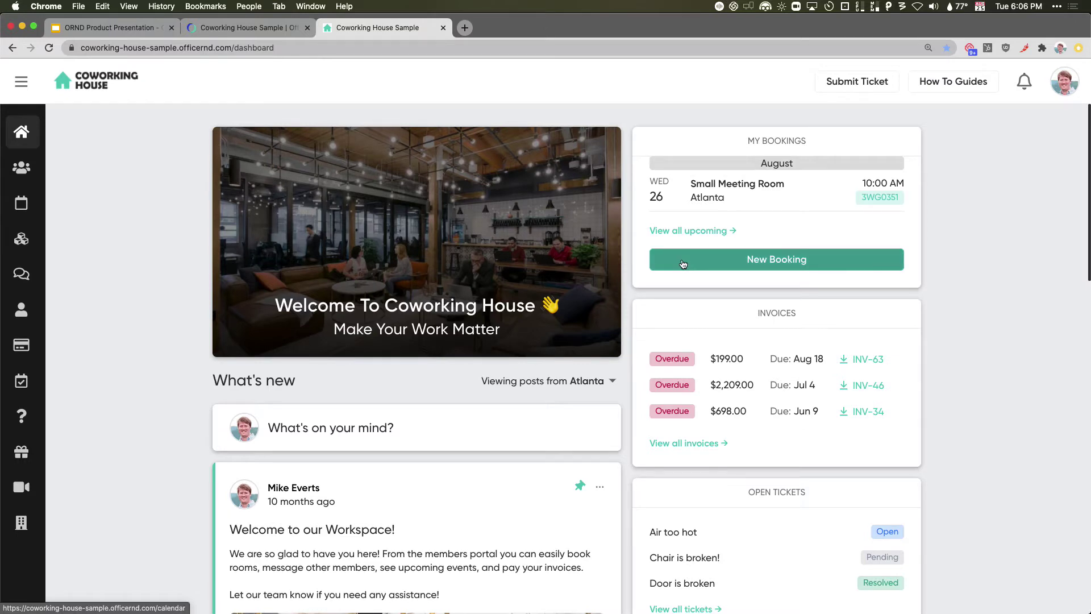
click(246, 30)
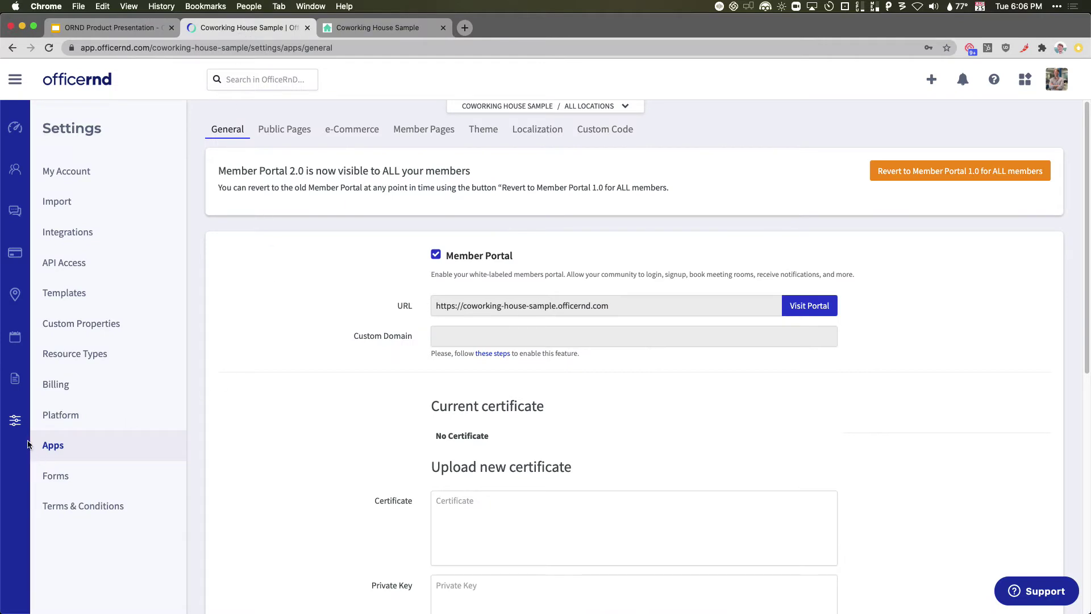
click(18, 422)
click(64, 447)
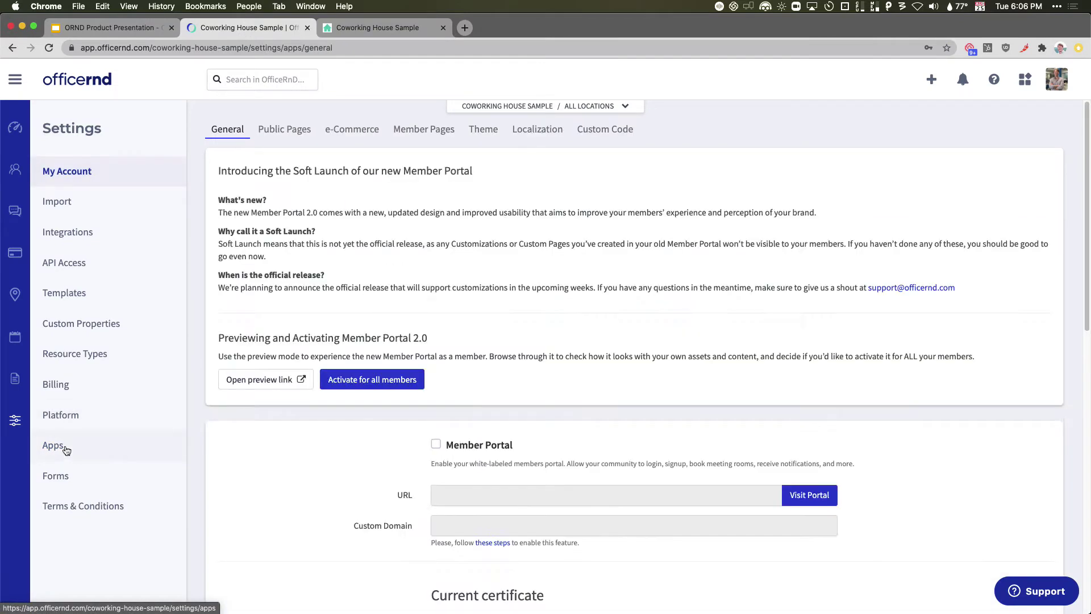
click(483, 129)
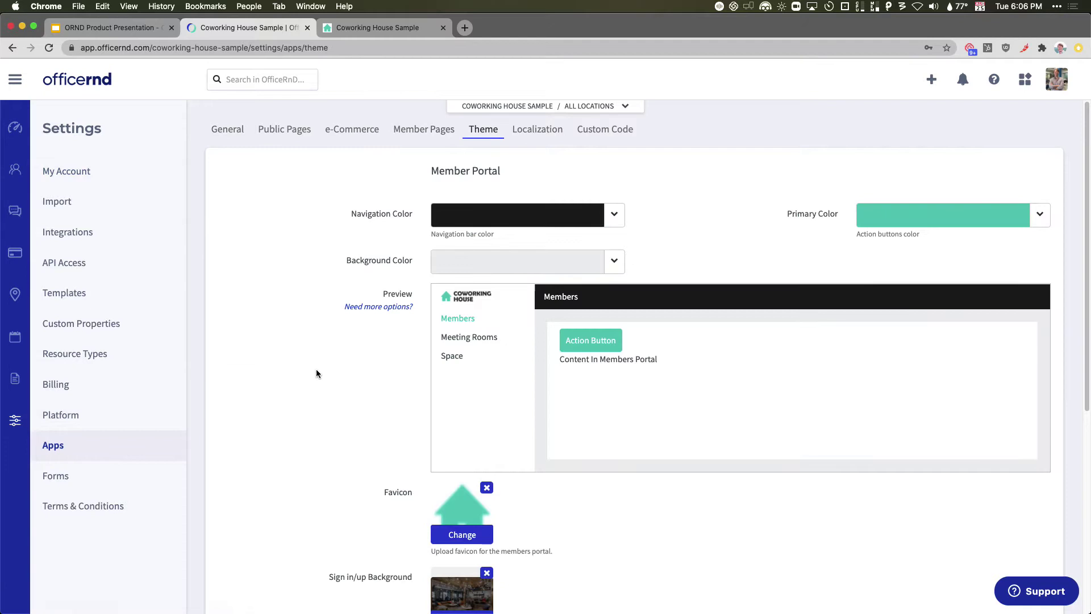
scroll(300, 373, down, 2)
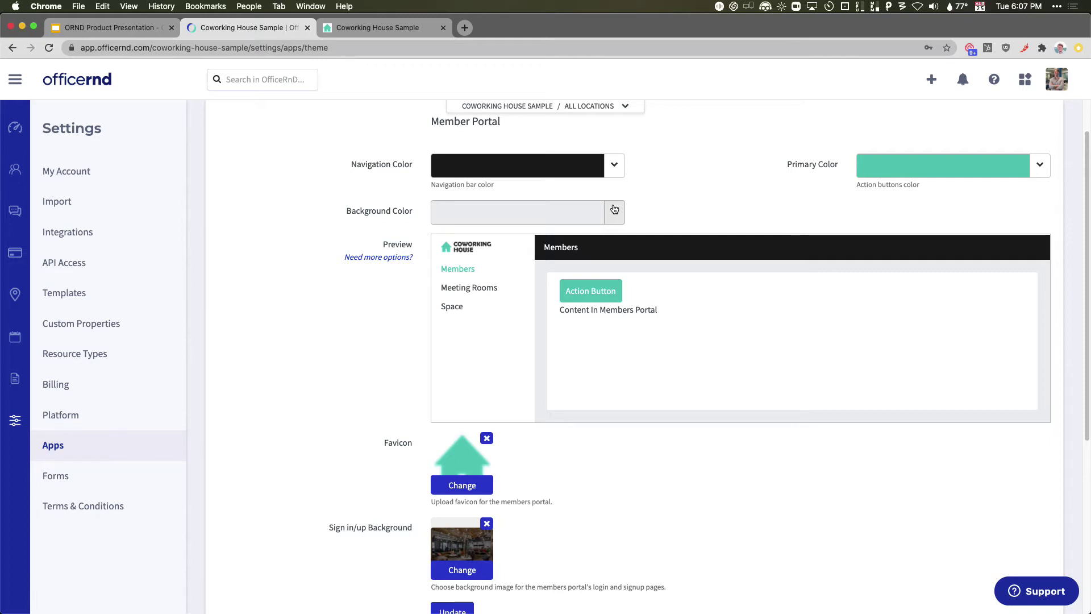
scroll(611, 210, down, 1)
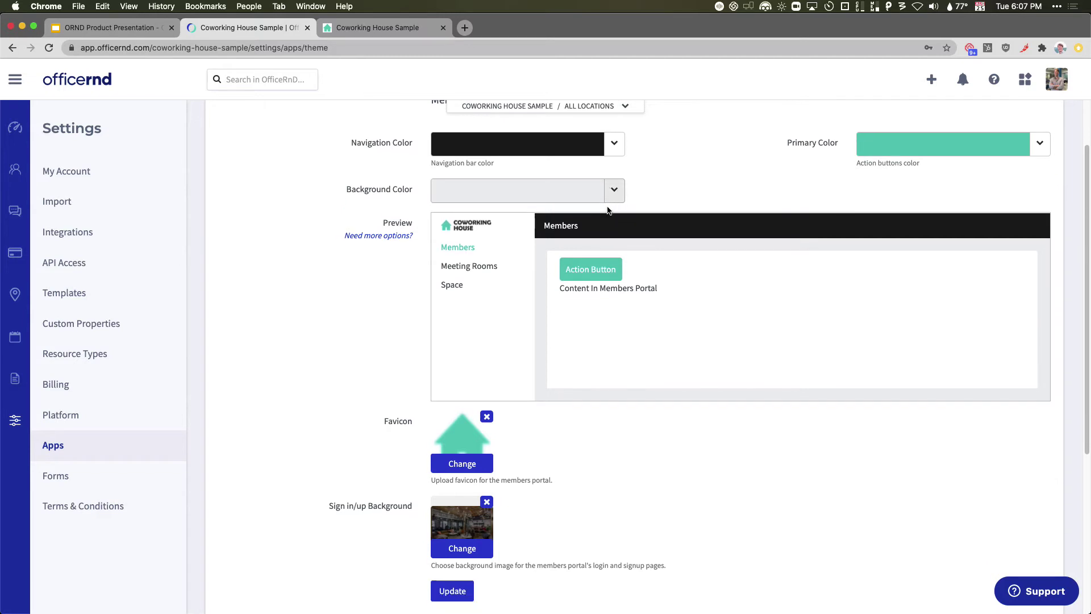
scroll(607, 210, down, 3)
scroll(607, 208, down, 1)
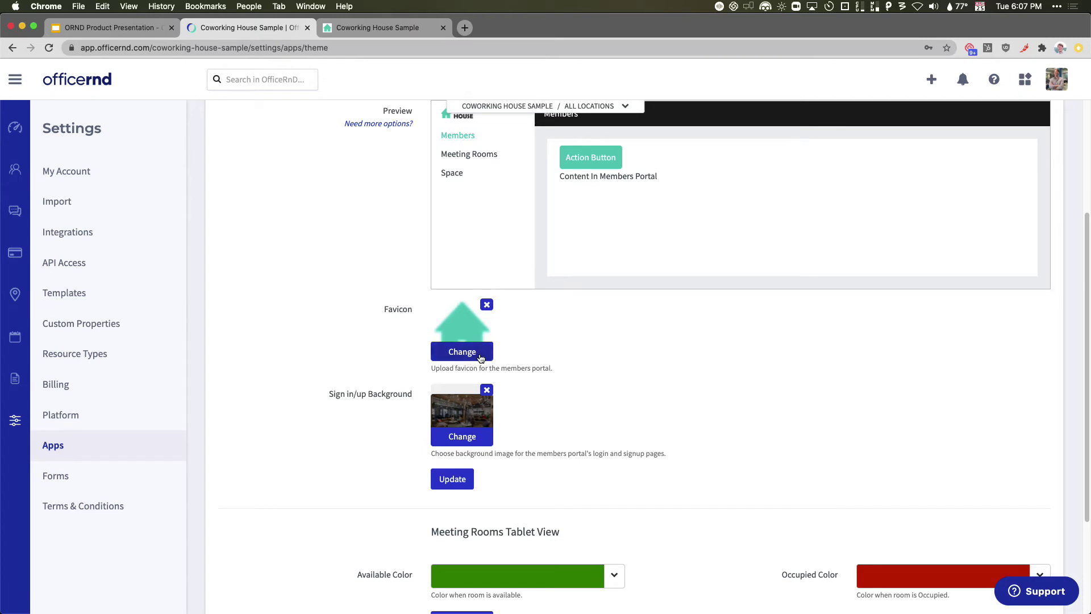
scroll(575, 373, down, 1)
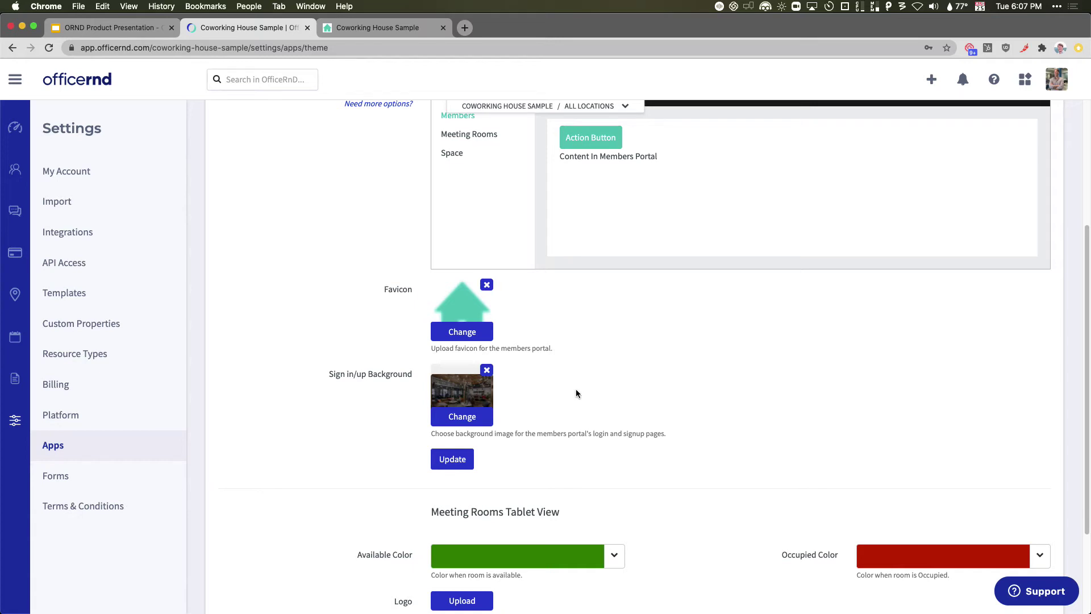
Compare the portal dashboard against the Theme settings, ending on the welcome-banner dashboard
click(357, 28)
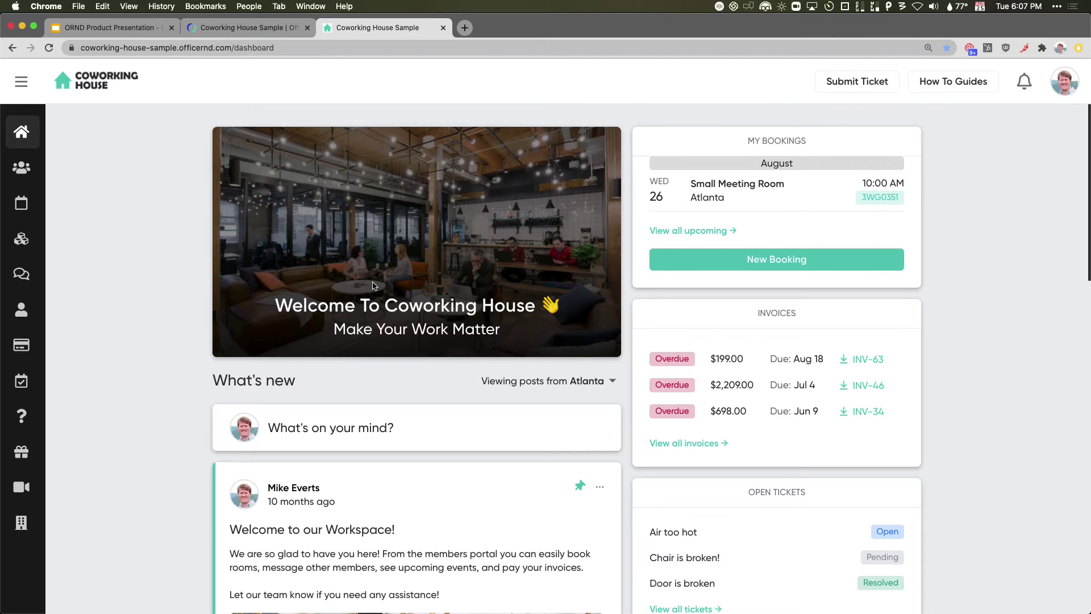
click(247, 27)
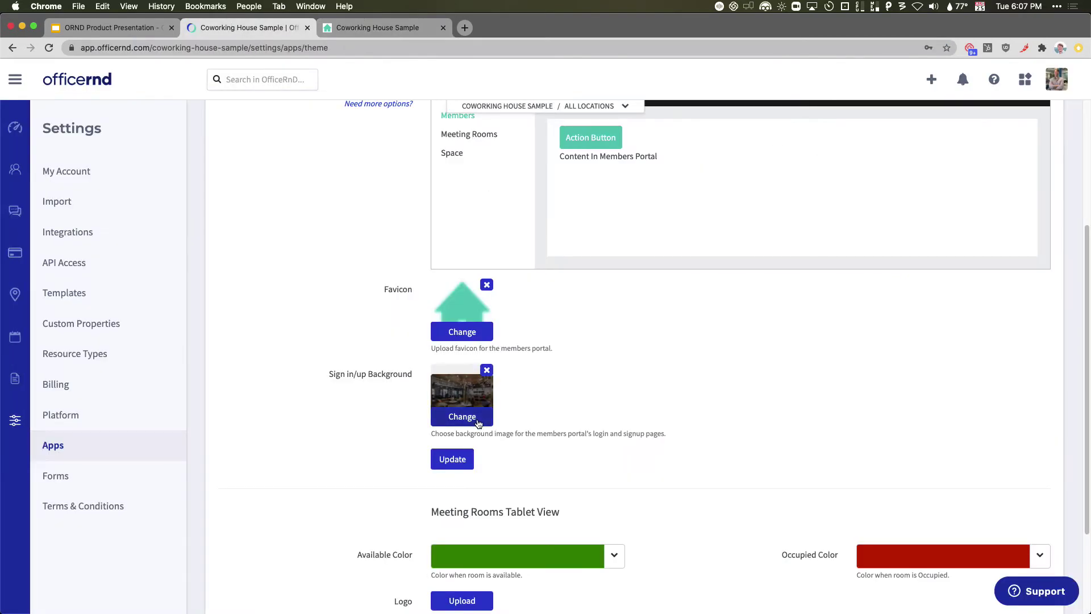
scroll(541, 434, up, 2)
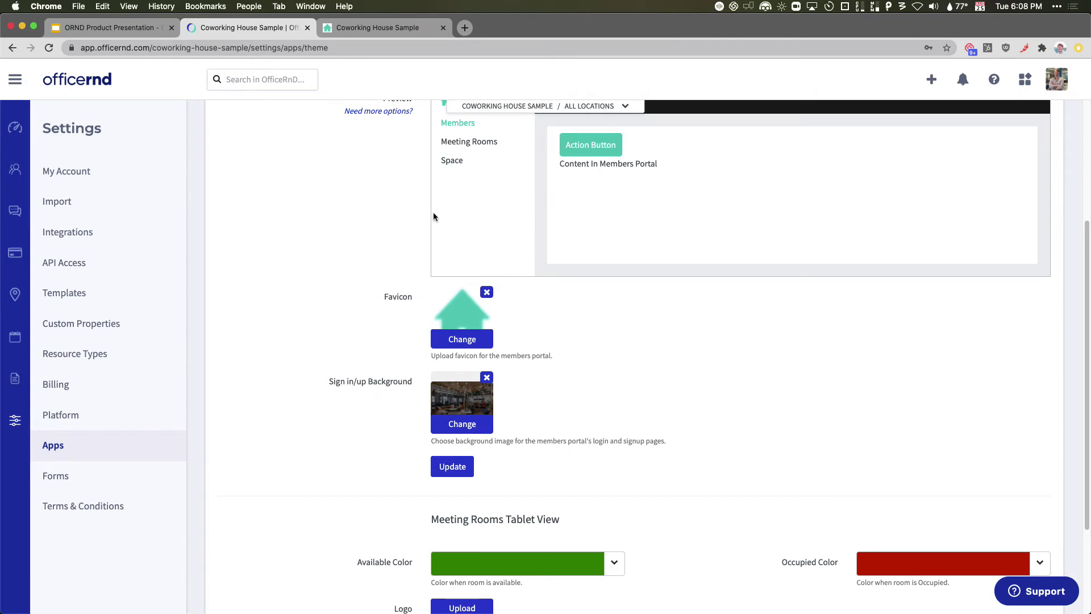
scroll(524, 410, down, 2)
click(354, 28)
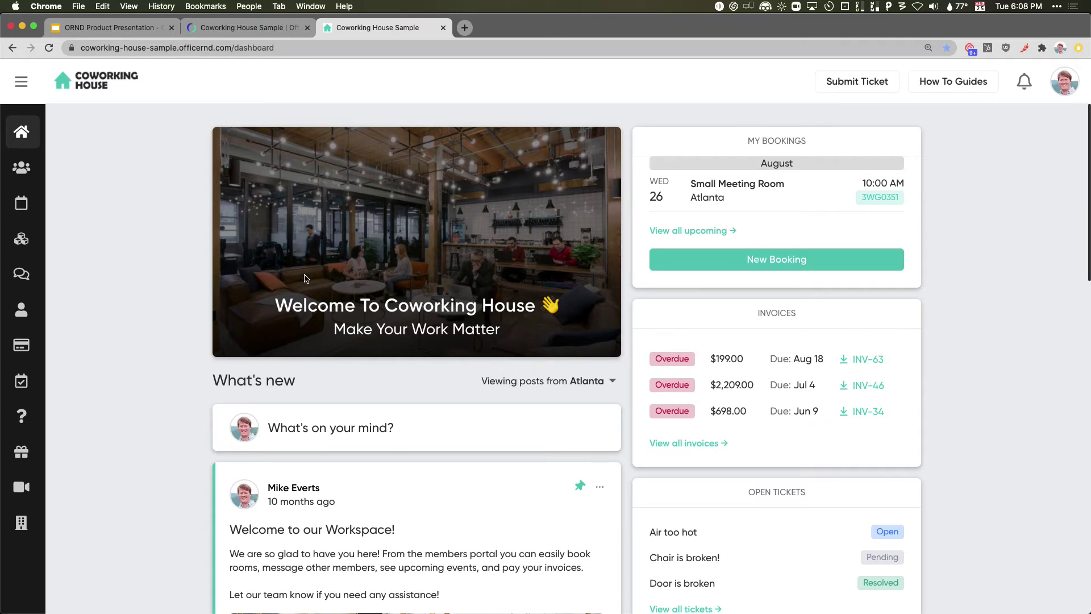
scroll(342, 281, down, 3)
scroll(342, 278, up, 1)
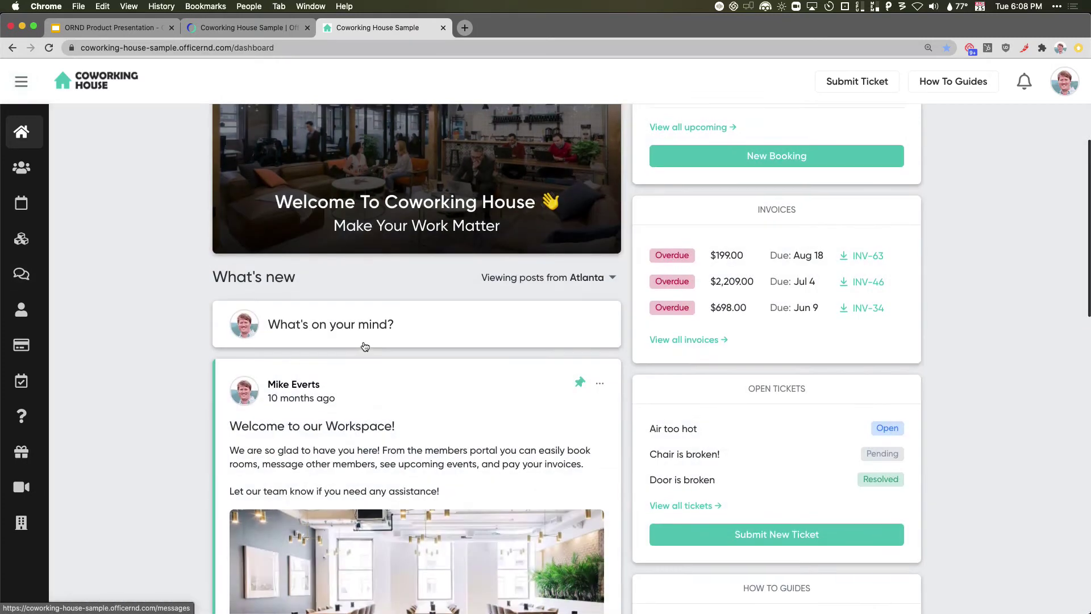
scroll(367, 346, up, 3)
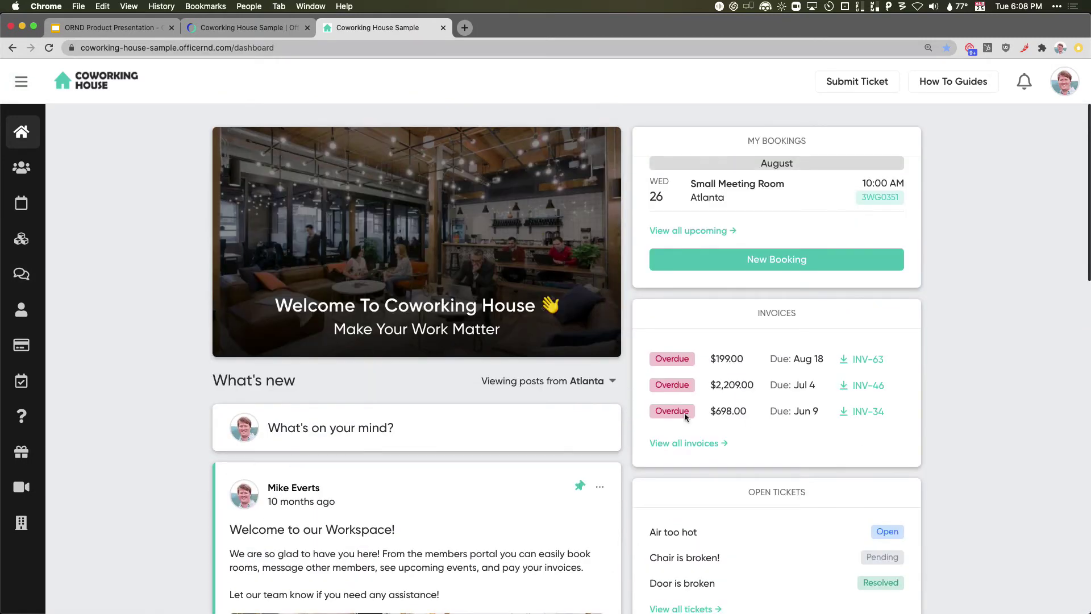
scroll(685, 413, down, 3)
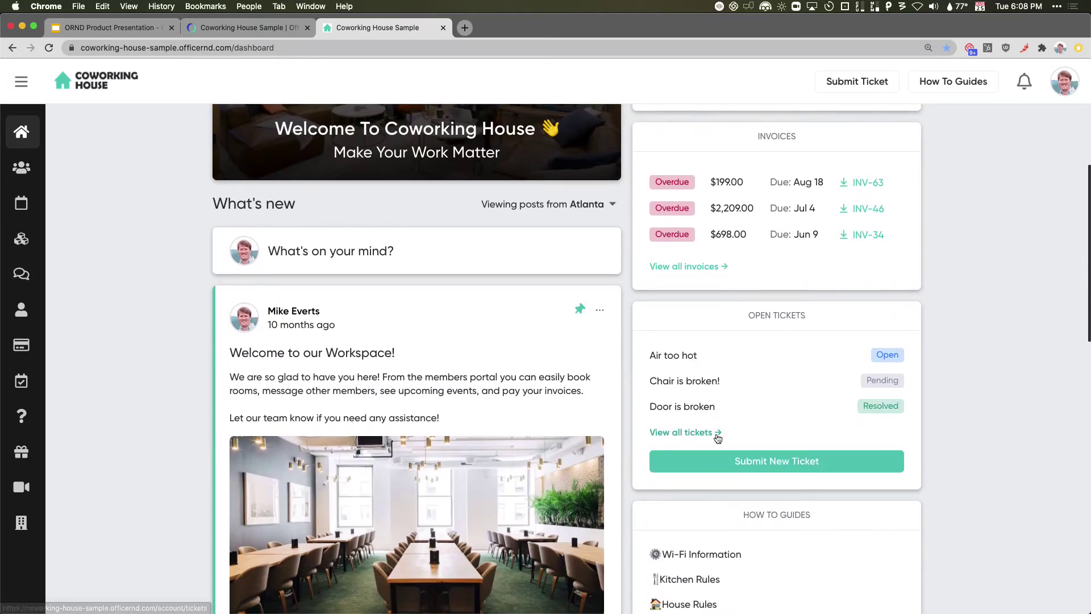
Switch from the member dashboard back to the OfficeRnD admin tab
click(243, 29)
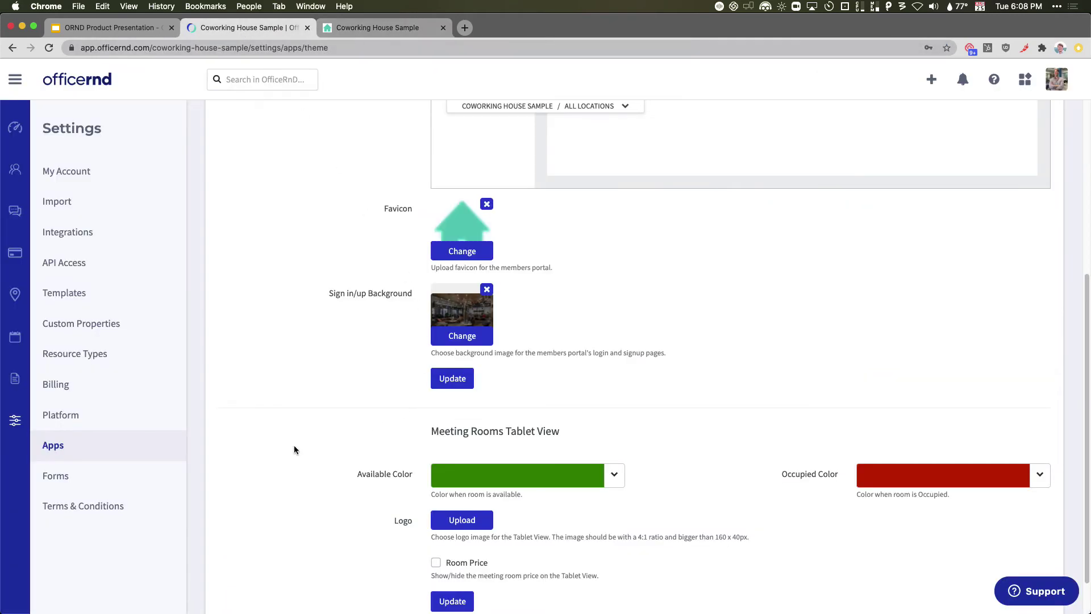
Open Settings > Apps and show the member pages feature checkboxes
click(16, 421)
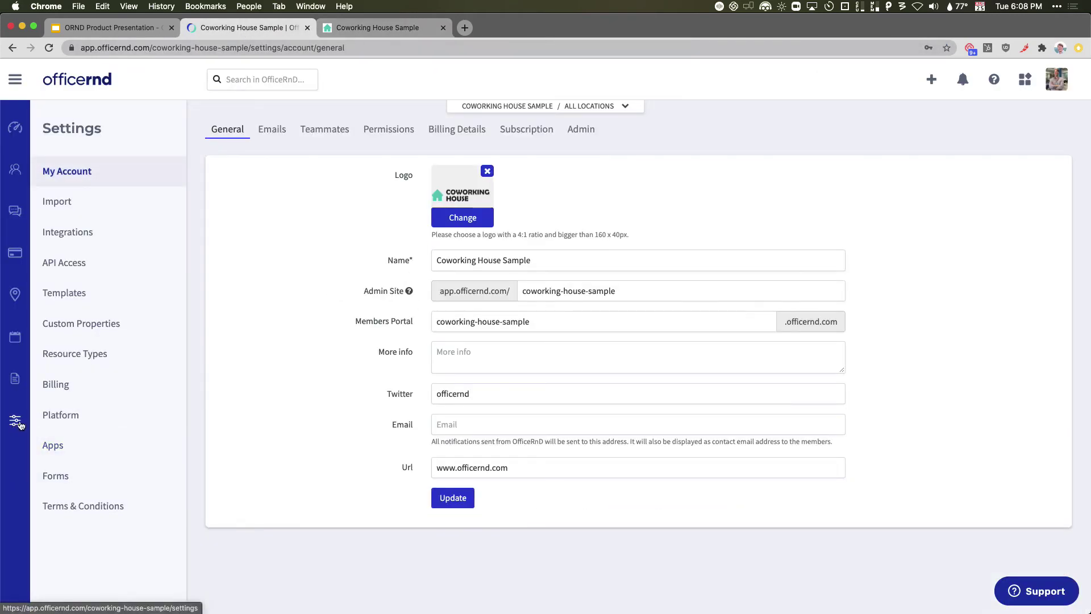
click(71, 450)
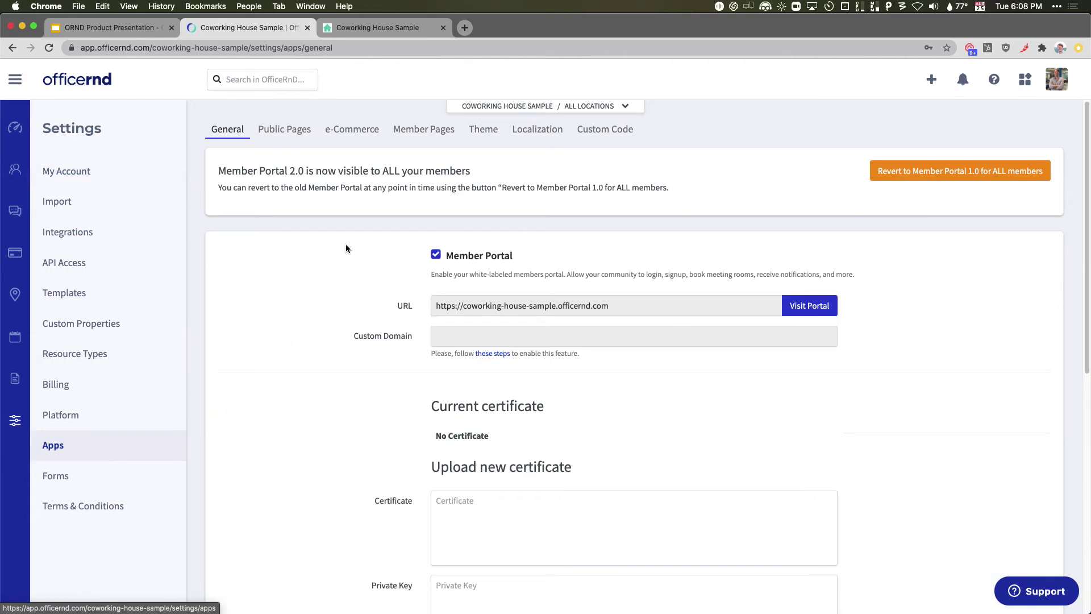
click(414, 135)
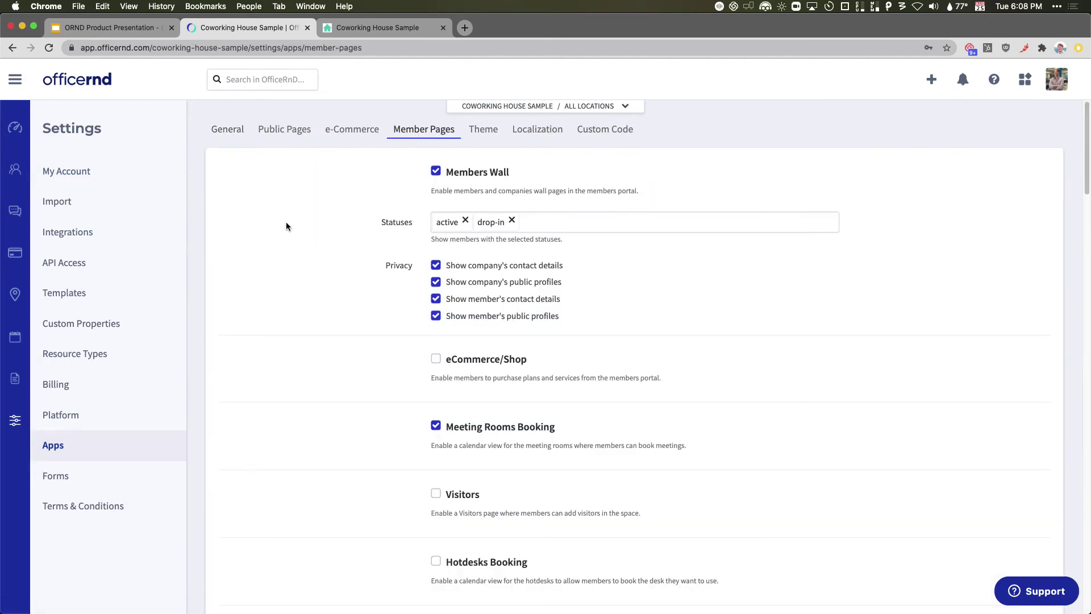
scroll(315, 292, down, 2)
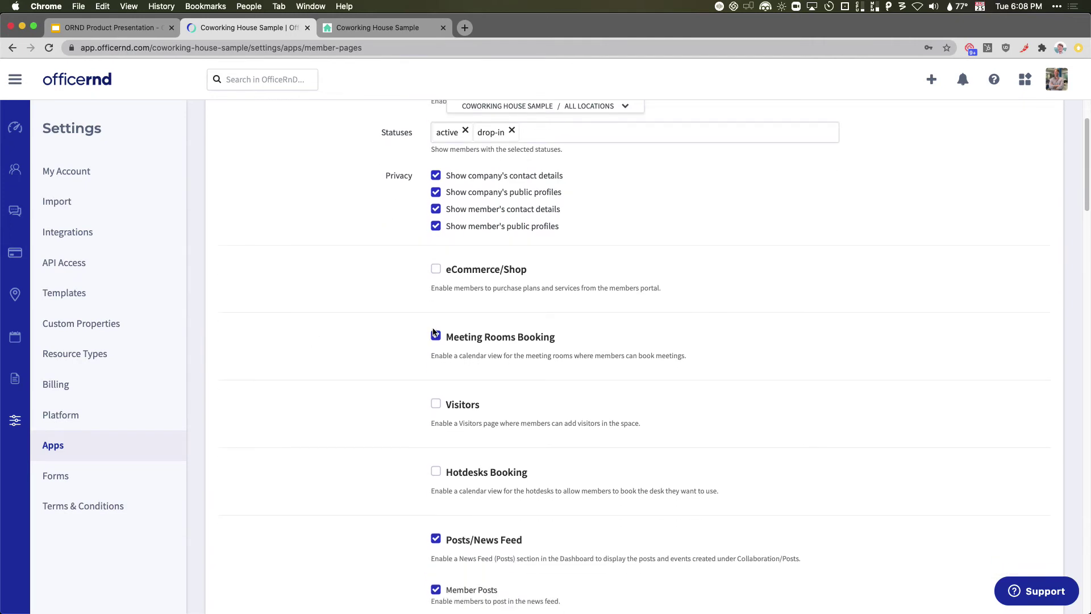
scroll(528, 299, down, 1)
scroll(750, 265, down, 1)
scroll(767, 268, down, 3)
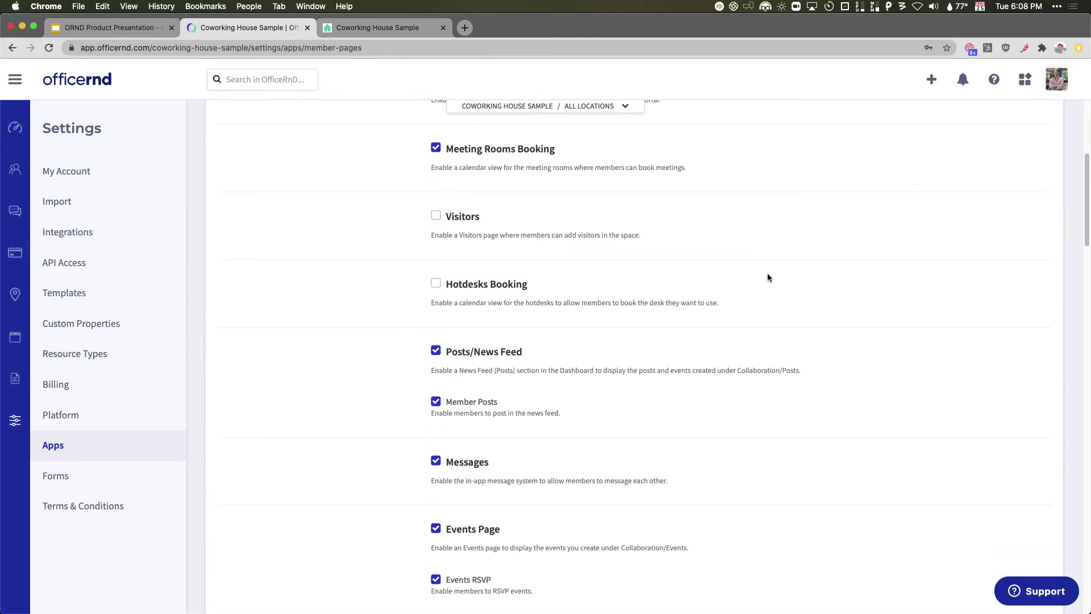
scroll(768, 273, down, 4)
scroll(766, 276, down, 2)
scroll(766, 275, down, 1)
scroll(767, 275, down, 3)
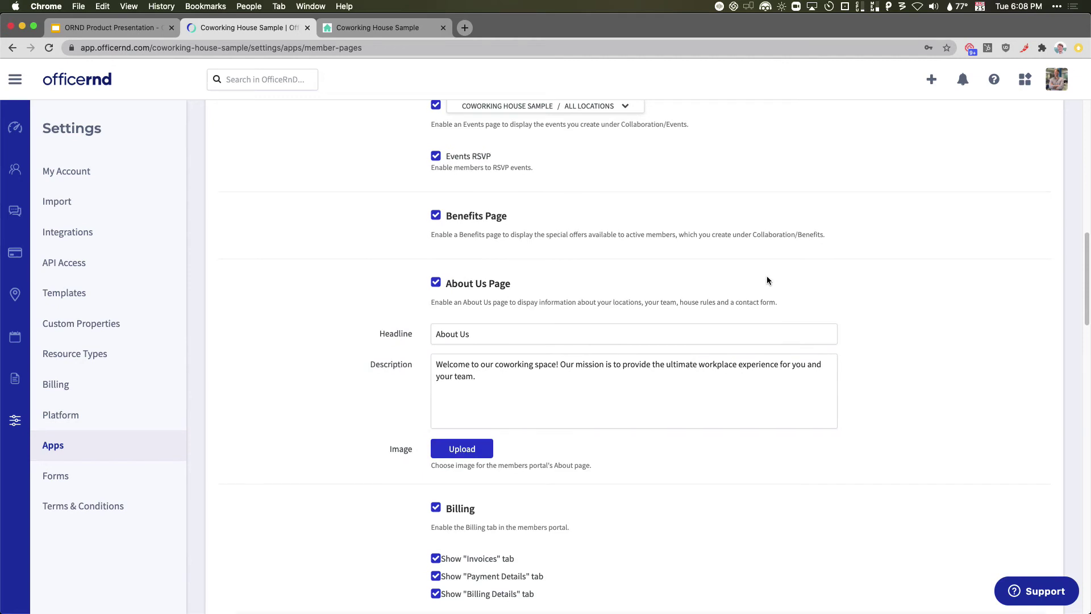
scroll(766, 276, down, 3)
scroll(766, 280, down, 3)
scroll(755, 288, down, 1)
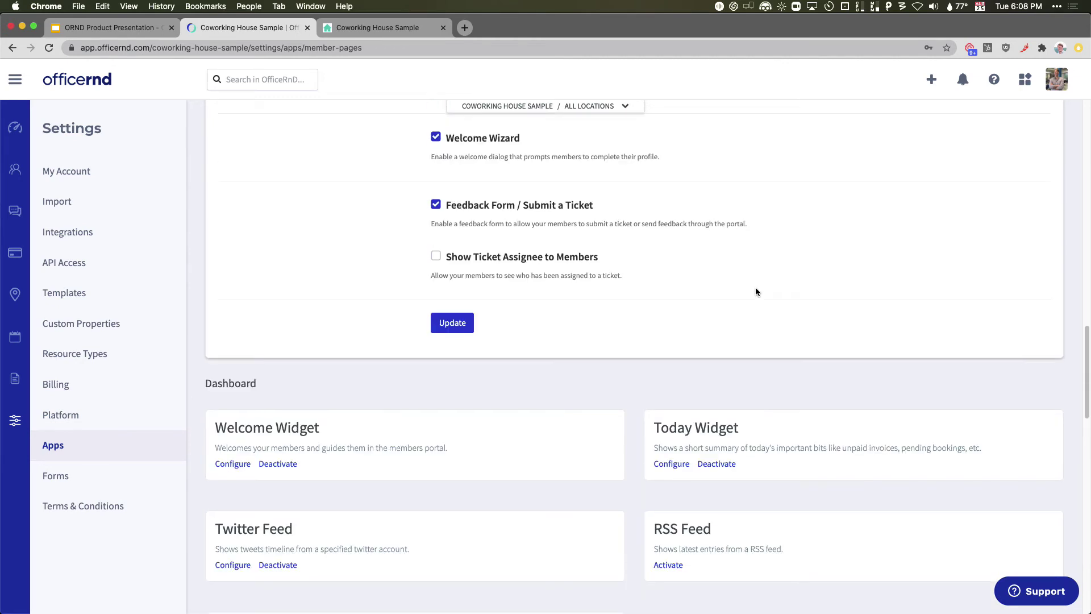
scroll(756, 288, down, 3)
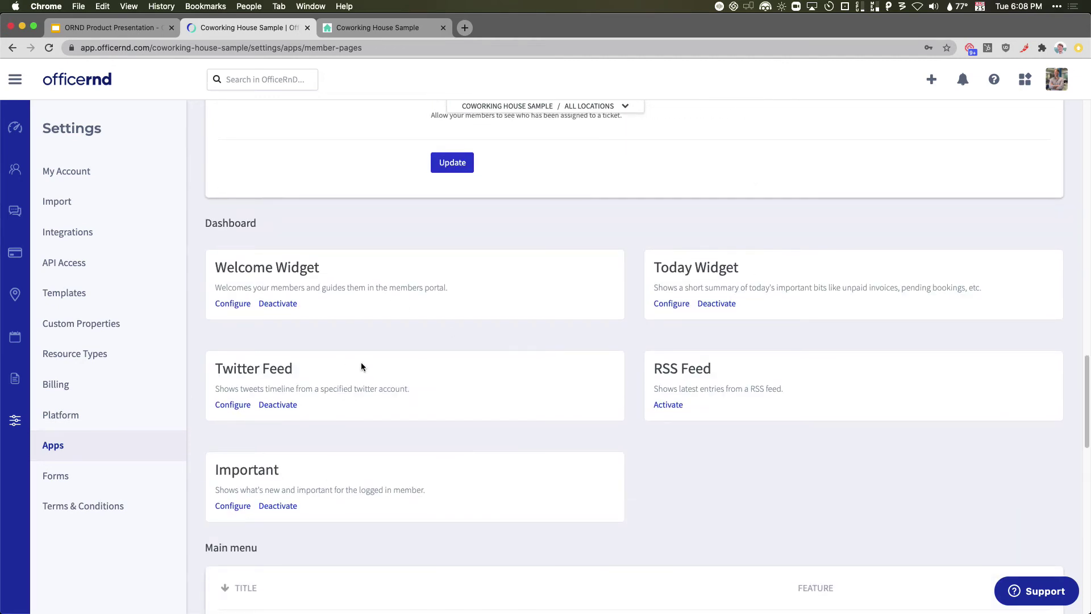
click(228, 304)
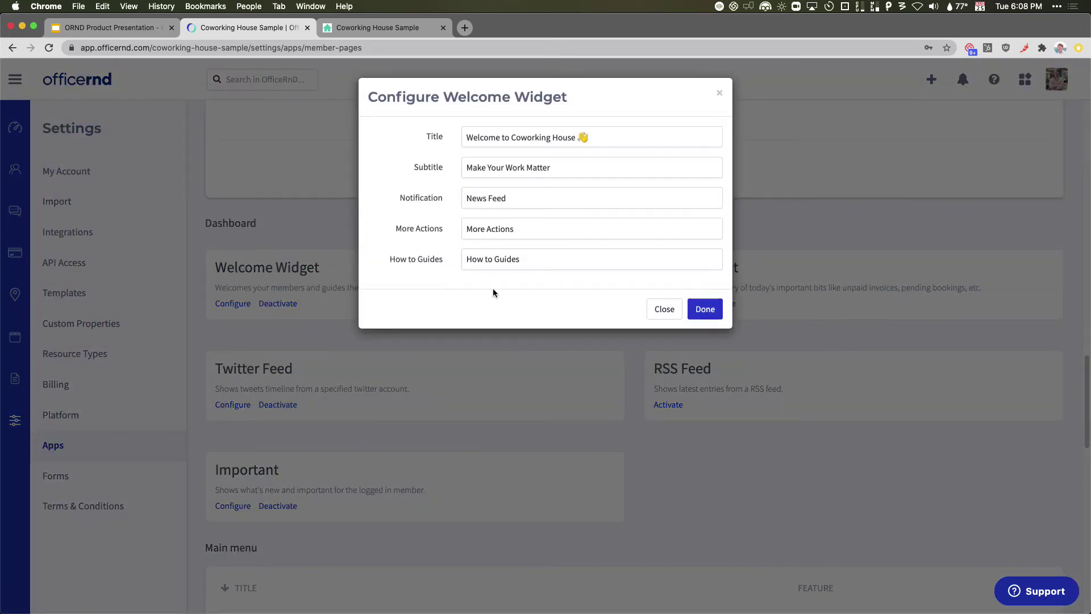
click(374, 29)
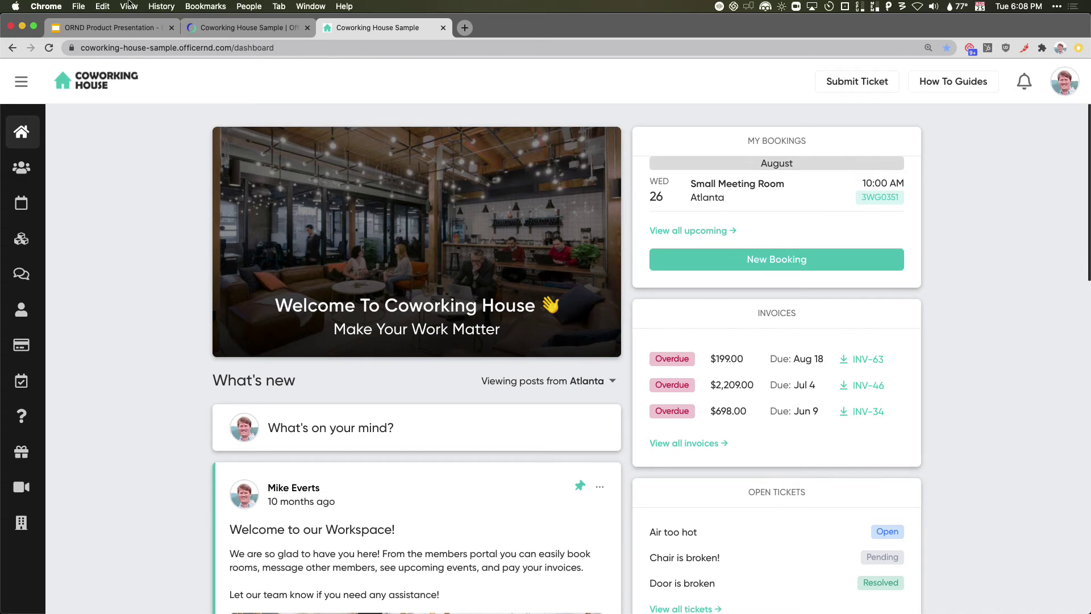
click(224, 28)
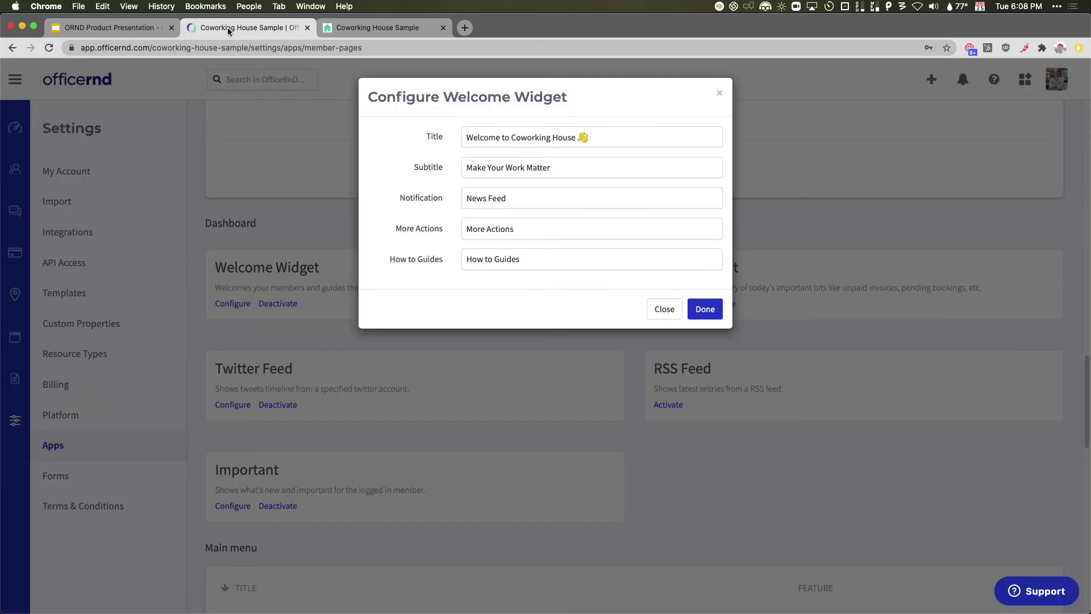
click(663, 307)
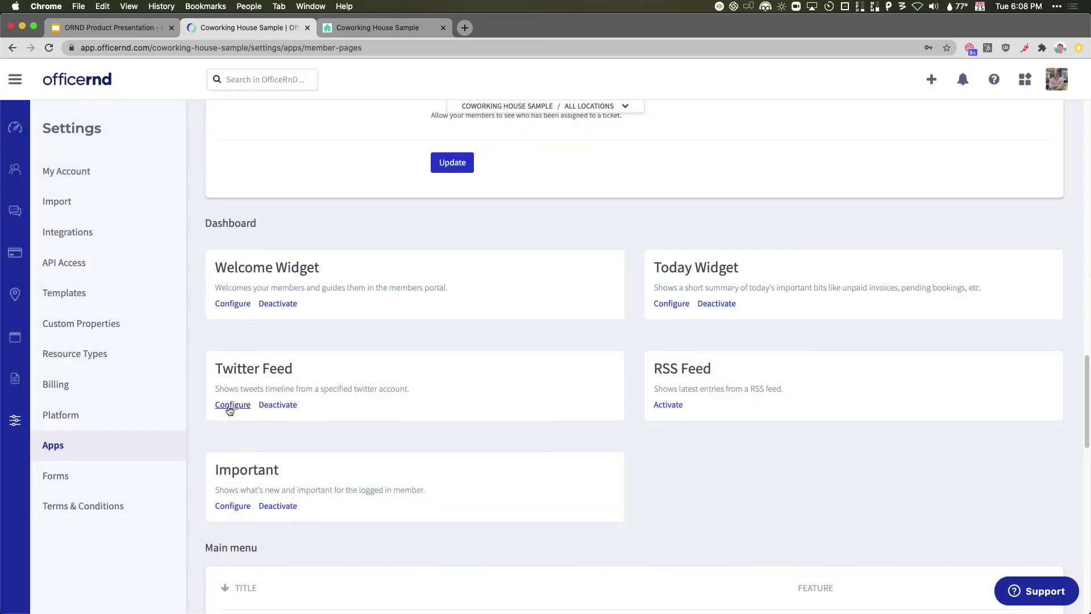
Confirm the Twitter Feed widget settings, then check its officernd tweets on the member dashboard
click(231, 406)
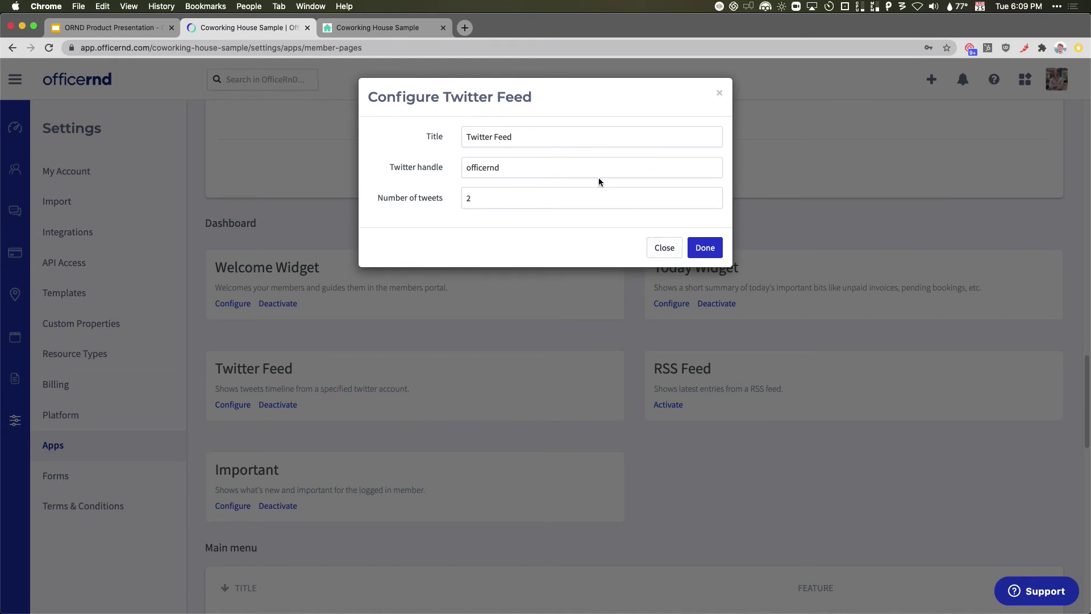
click(707, 250)
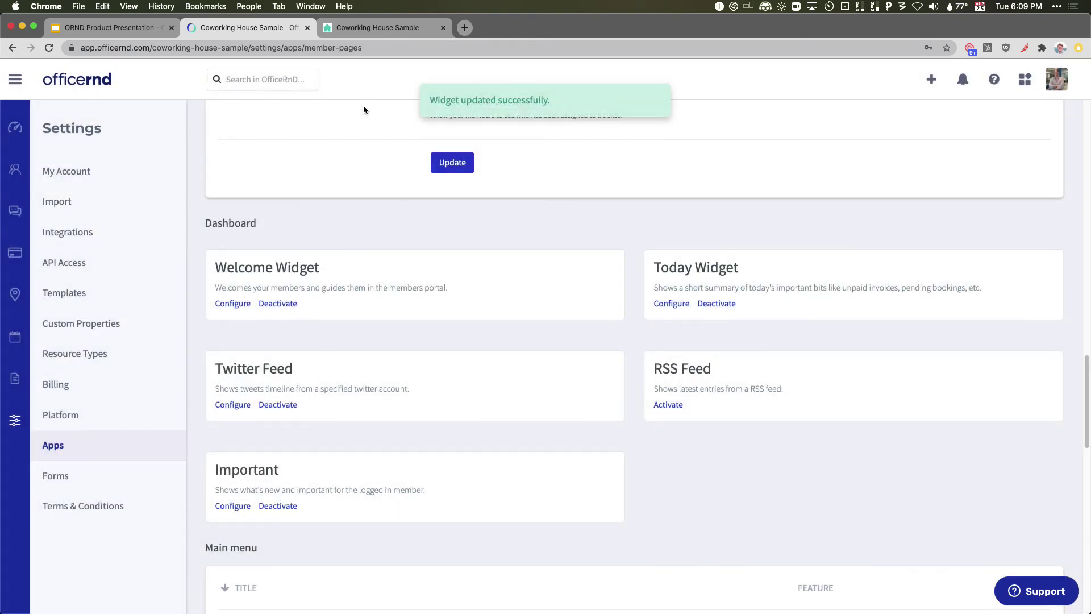
click(358, 30)
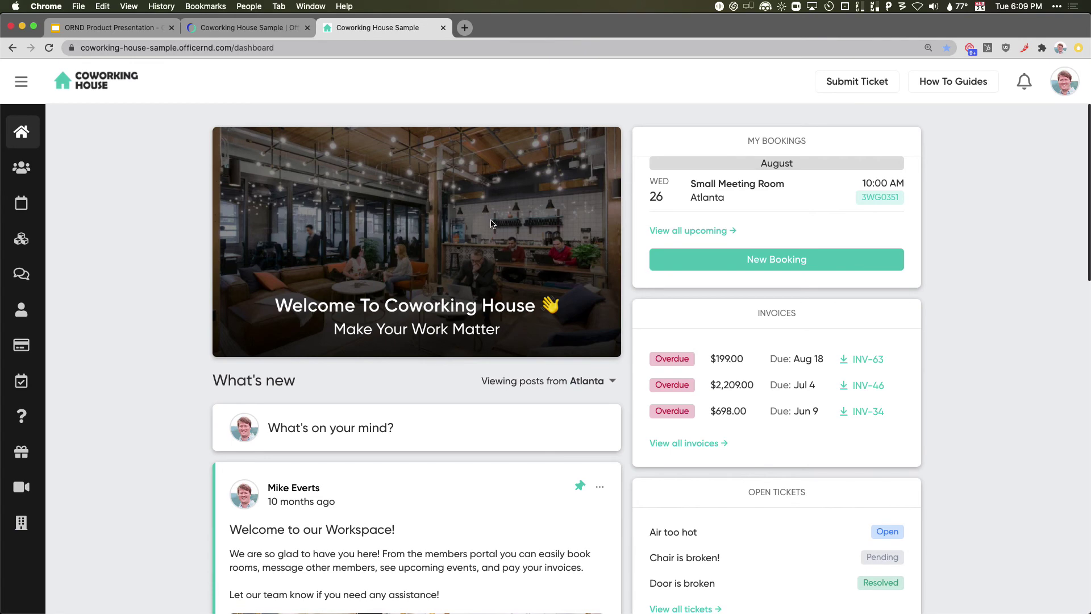
scroll(623, 302, down, 3)
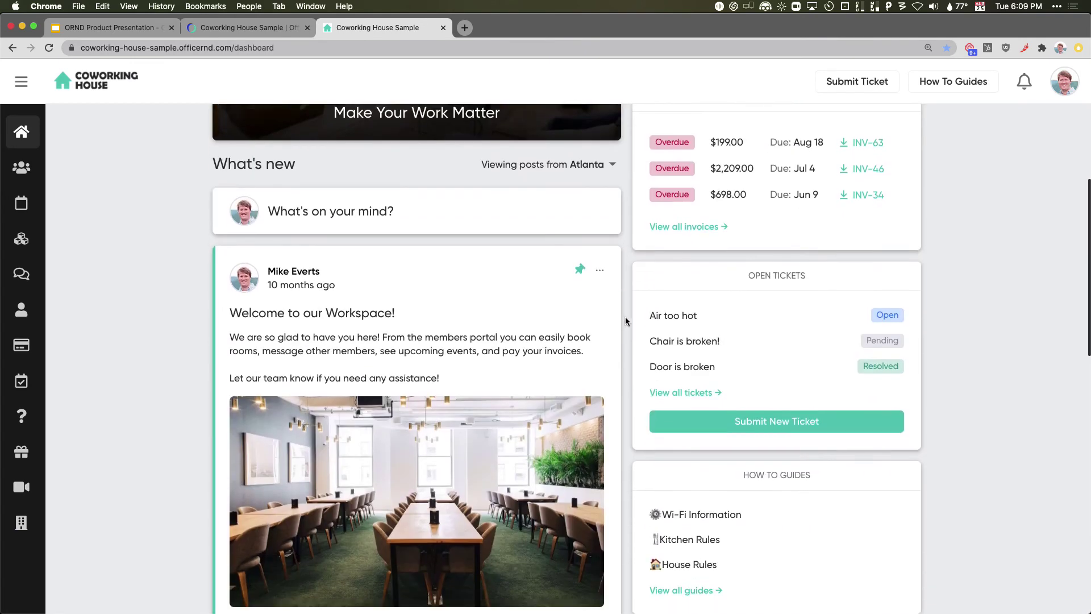
scroll(625, 317, down, 2)
scroll(626, 324, down, 4)
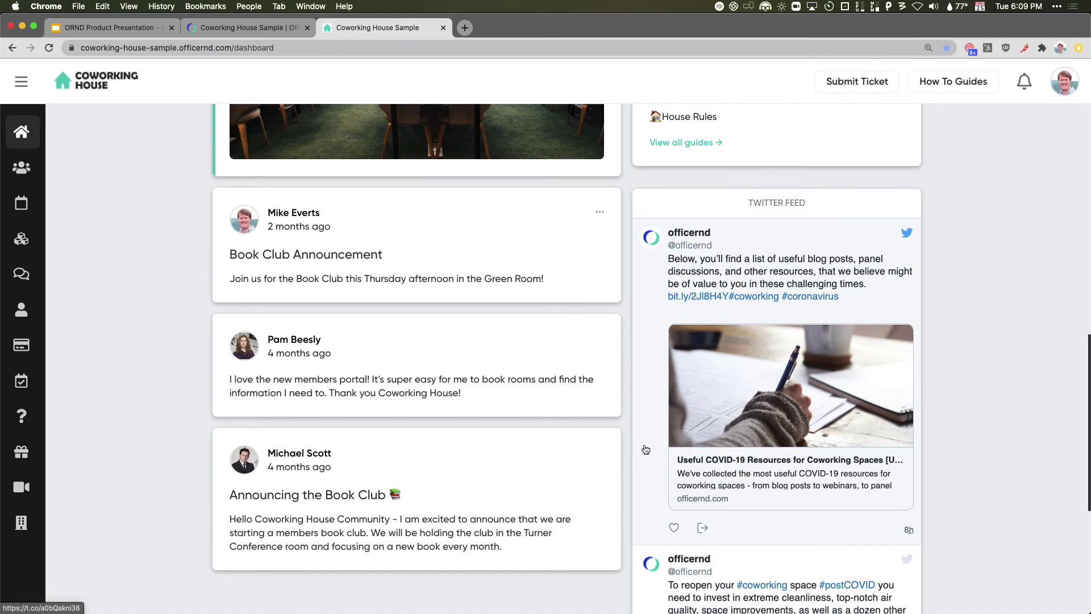
scroll(644, 451, up, 5)
scroll(642, 450, up, 3)
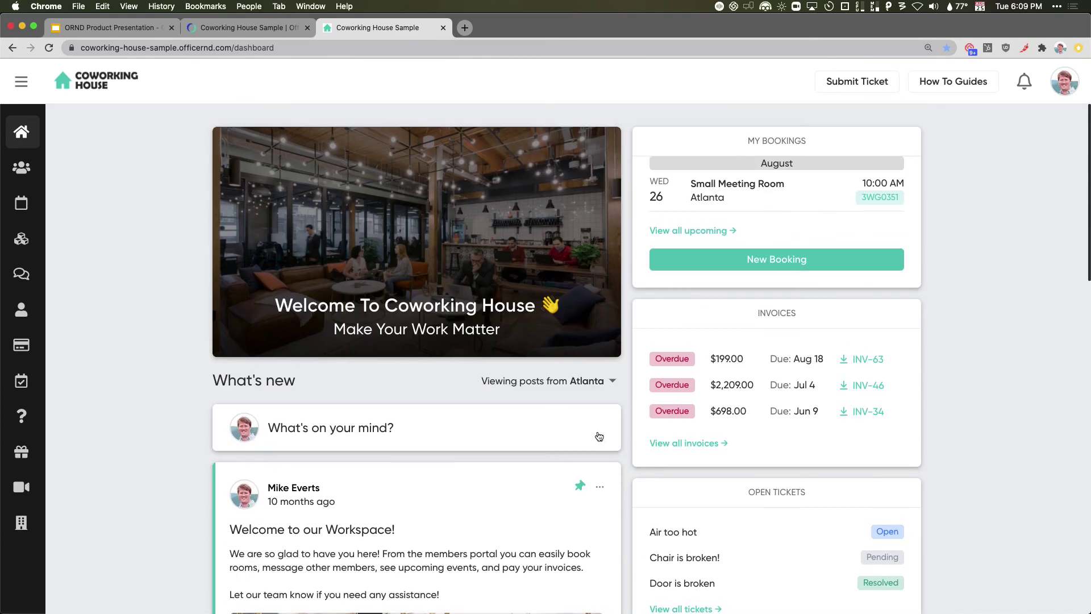
Edit the Dashboard main menu entry's order, close the editor, and compare with the portal sidebar
click(254, 32)
scroll(427, 410, down, 2)
scroll(426, 410, down, 2)
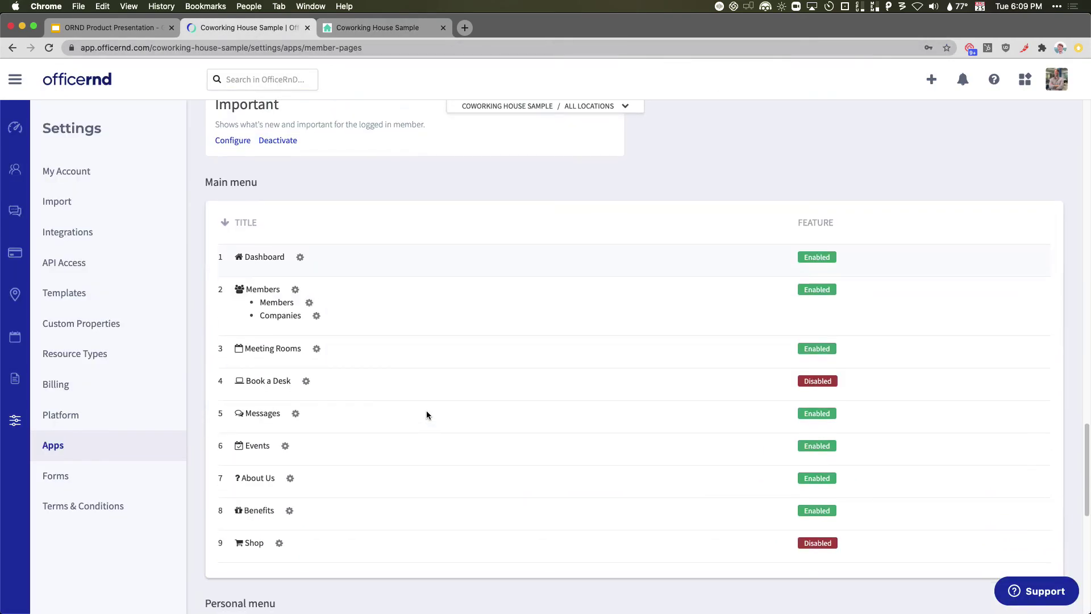
scroll(426, 416, down, 1)
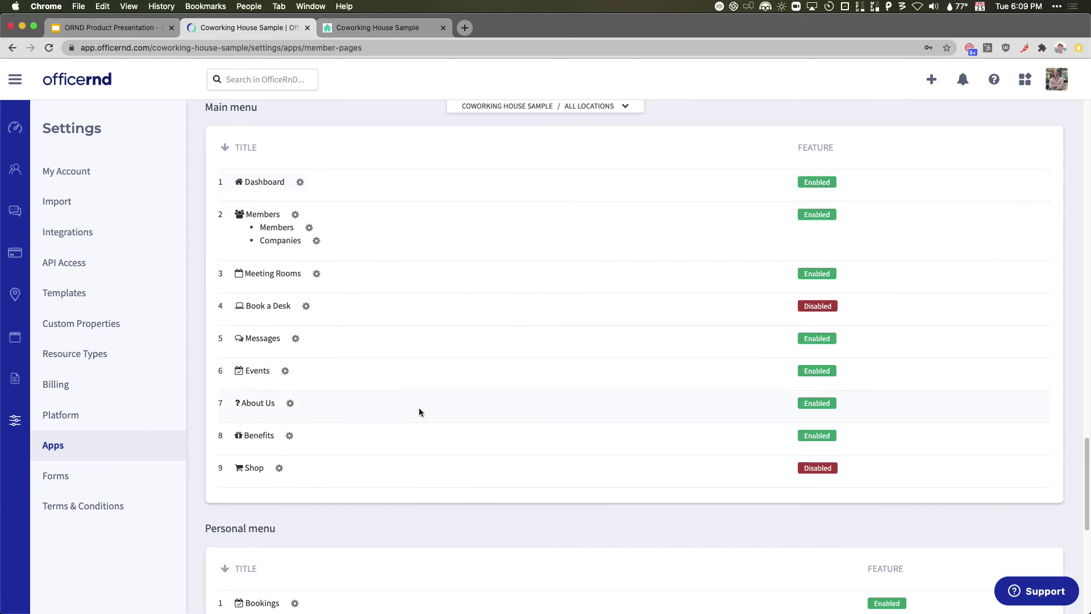
scroll(409, 375, up, 1)
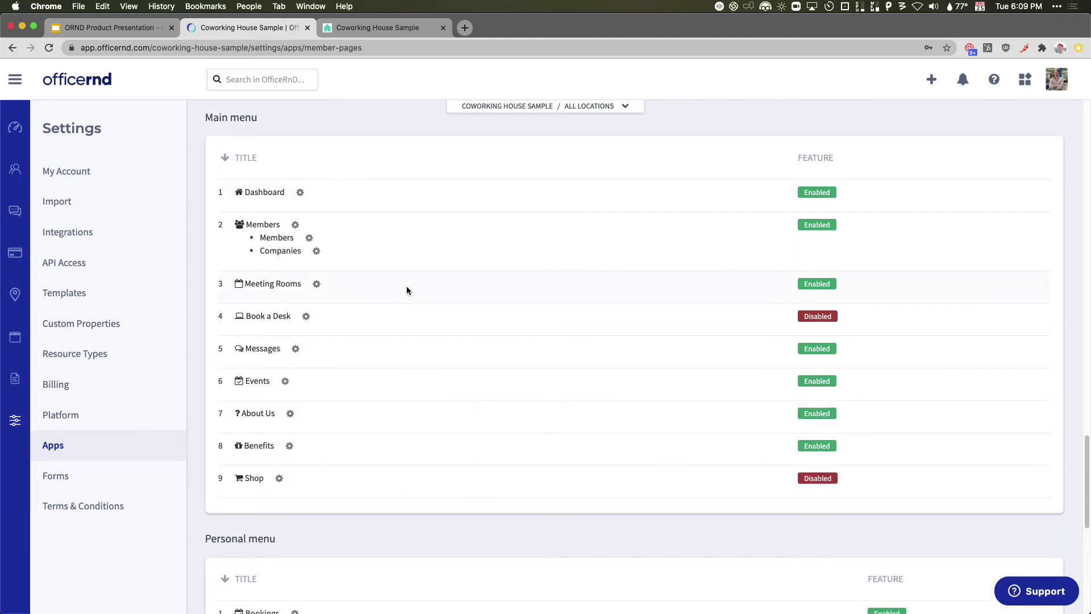
click(300, 192)
click(329, 216)
mouse_move(498, 137)
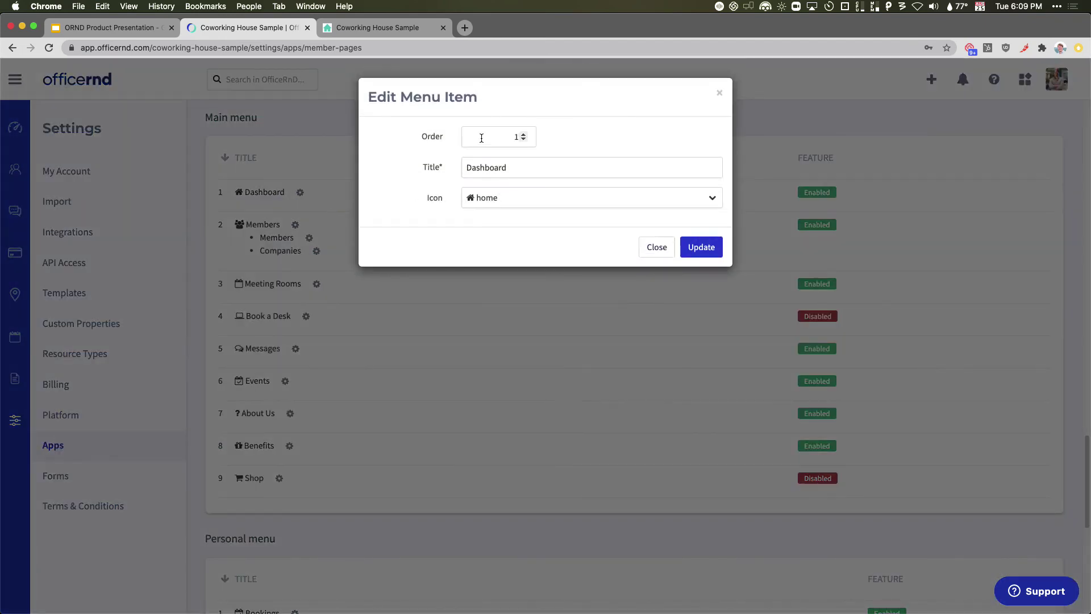
click(491, 136)
key(BackSpace)
text(1)
click(719, 92)
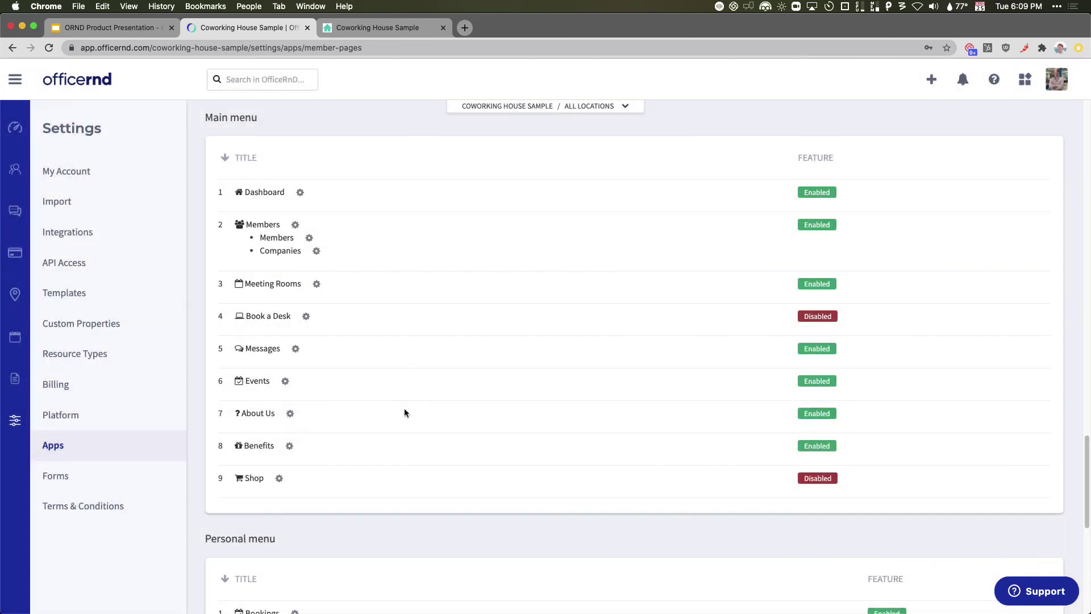
click(365, 33)
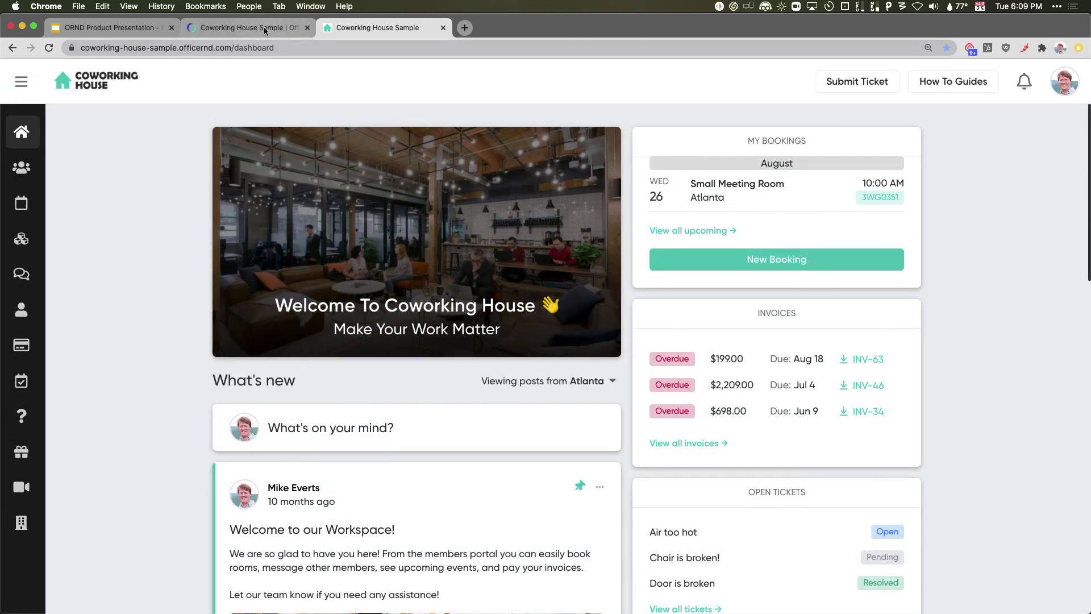
click(266, 31)
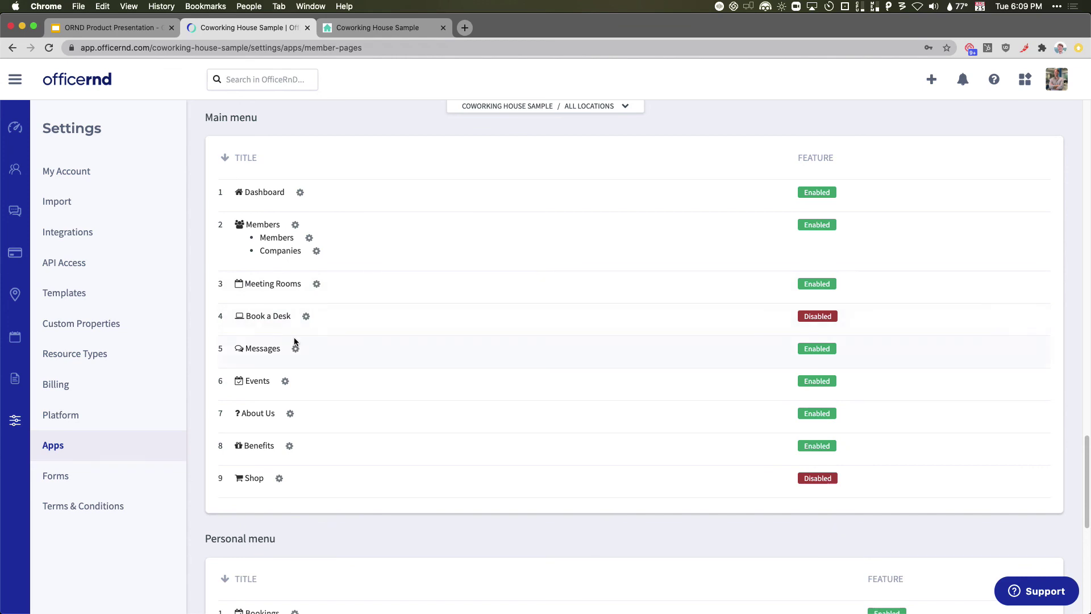
Browse Collaboration Events, Messages, Tickets, Posts, Benefits and How to Guides in turn
click(15, 212)
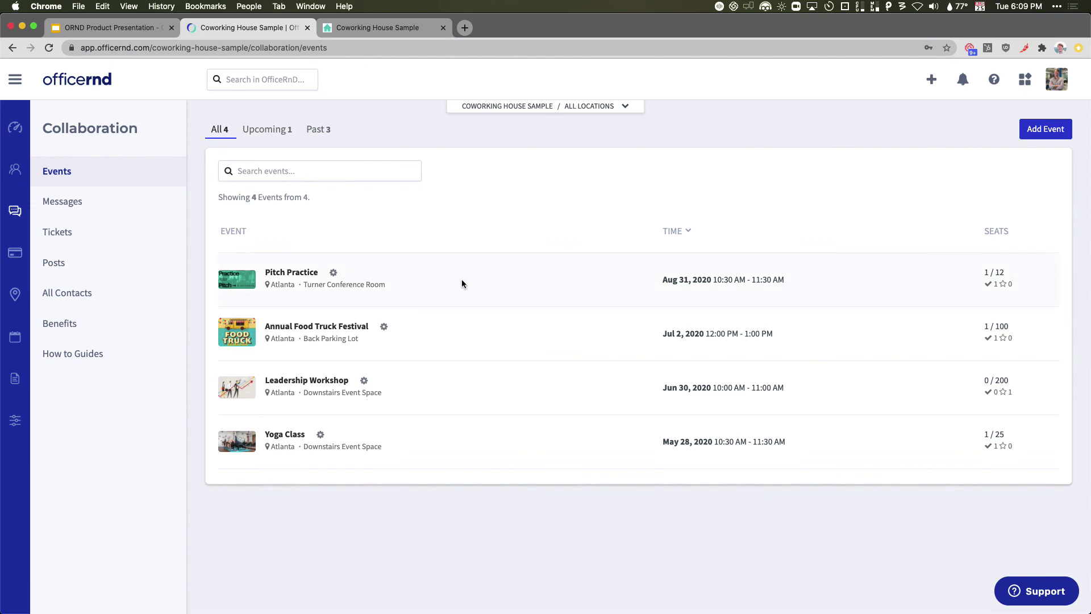
click(99, 204)
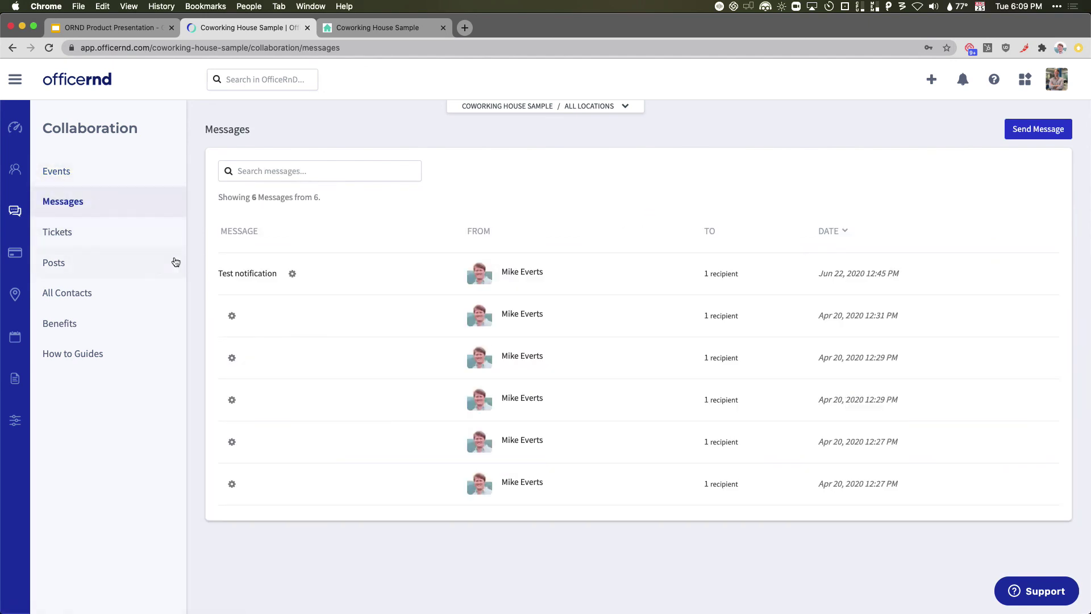
click(142, 236)
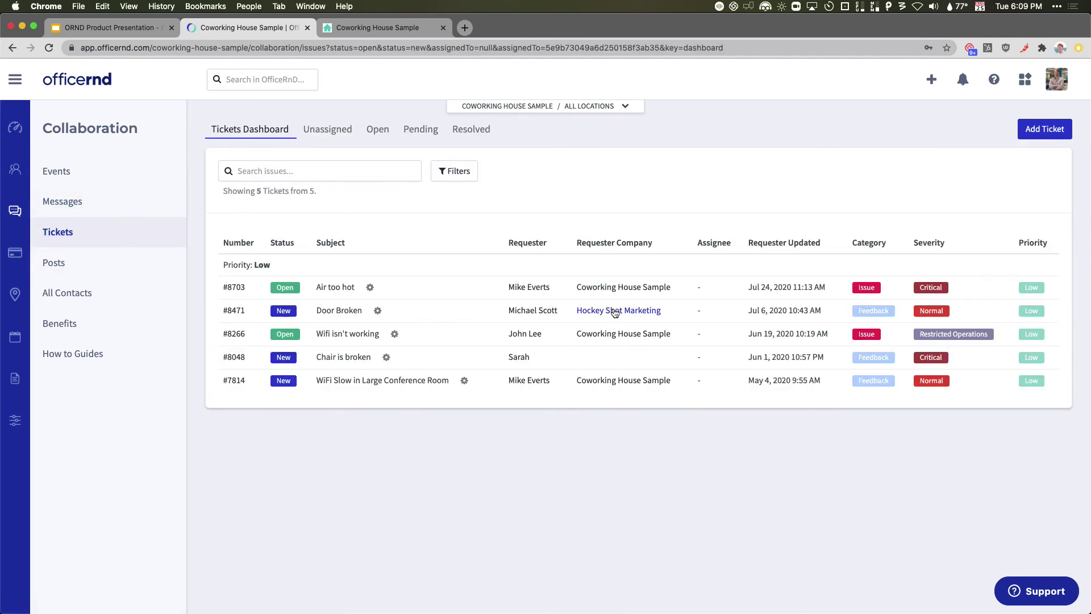
click(83, 266)
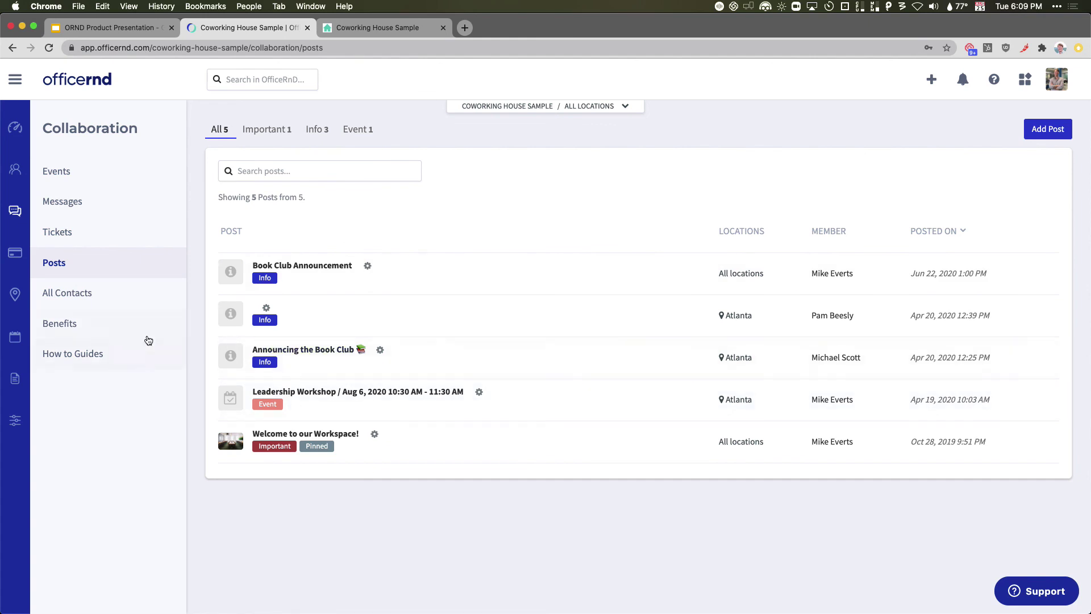
click(129, 334)
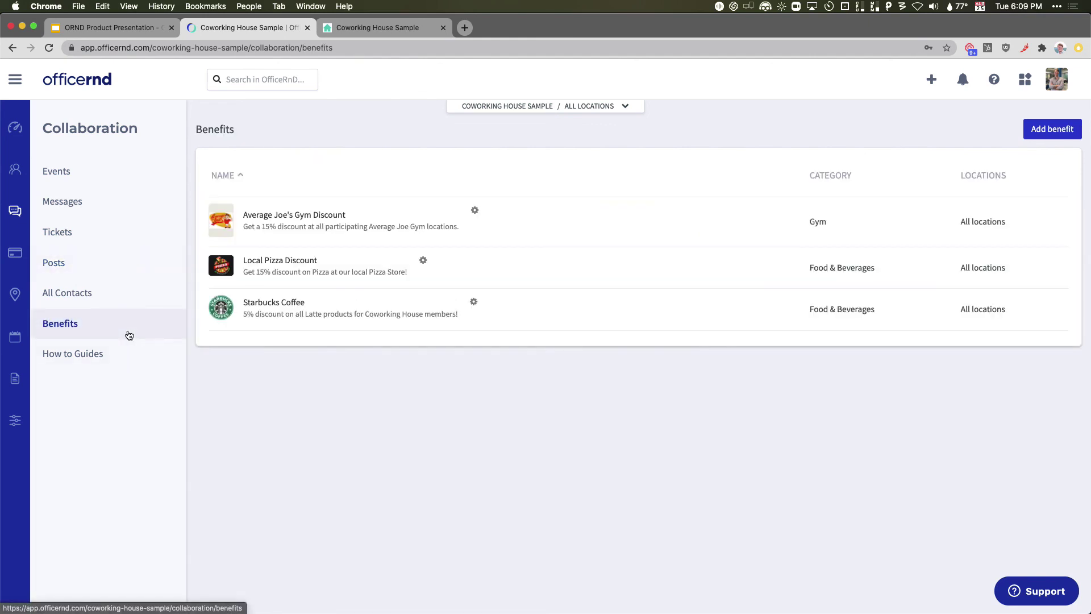
click(121, 362)
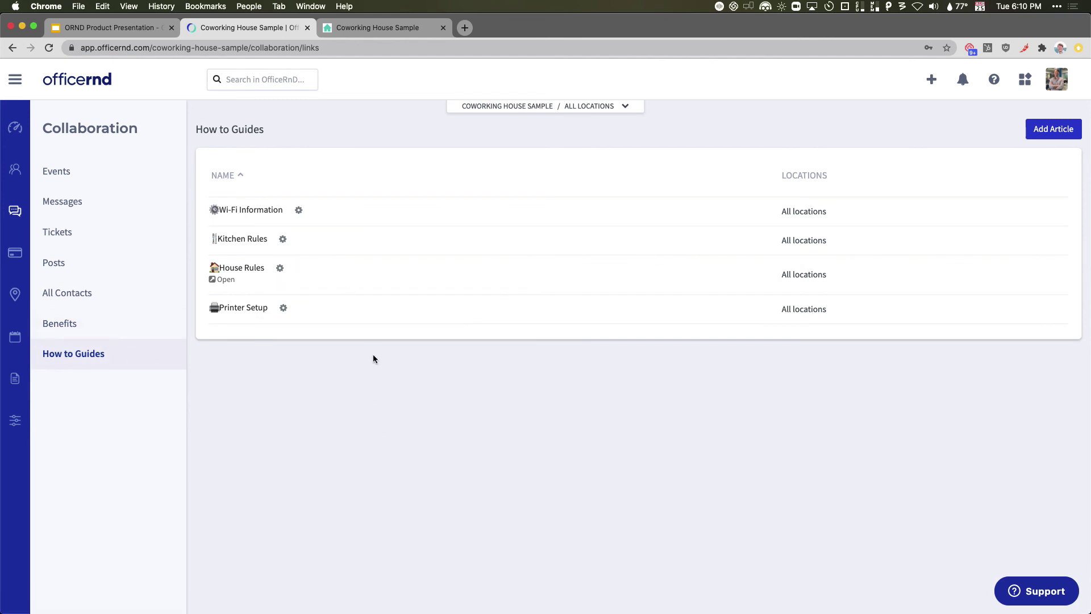
Switch to the Coworking House Sample tab showing bookings, invoices, open tickets and posts
click(366, 31)
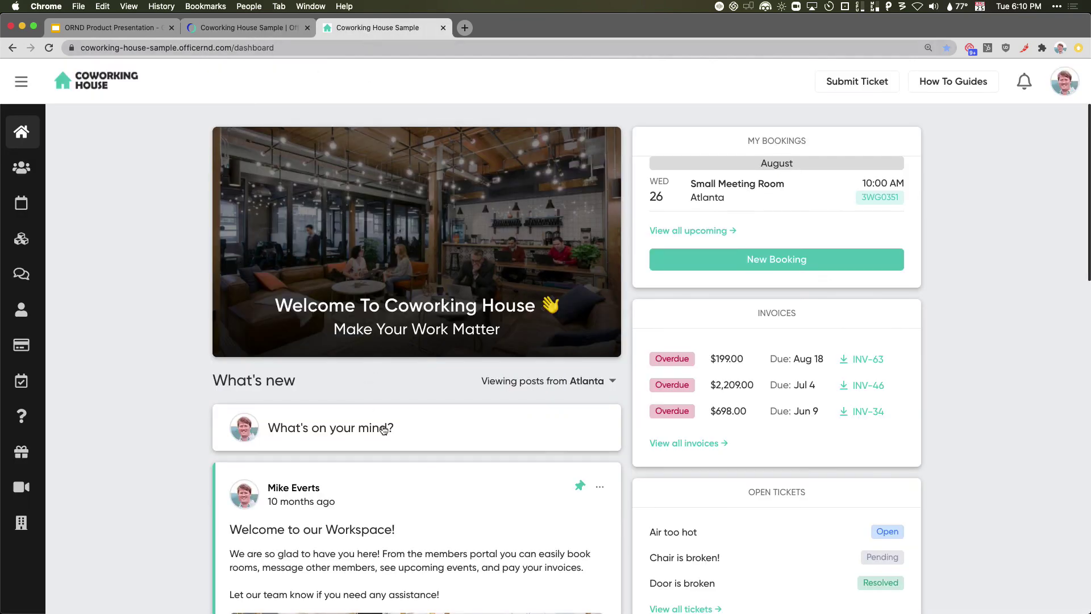